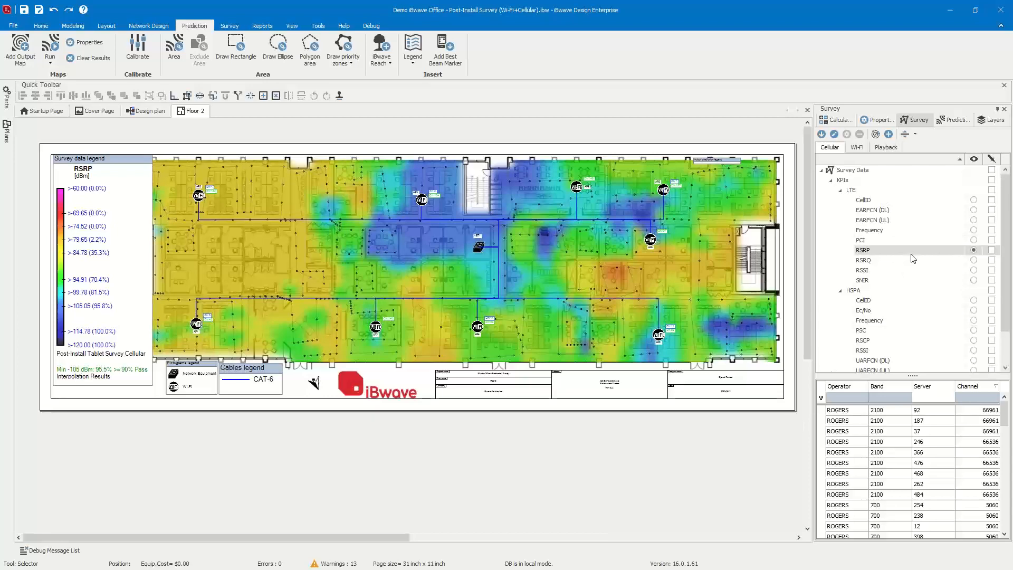
# Step: Compare the LTE RSRQ and RSRP survey heatmaps and look through the list of surveyed operators, bands, servers and channels
pyautogui.click(973, 260)
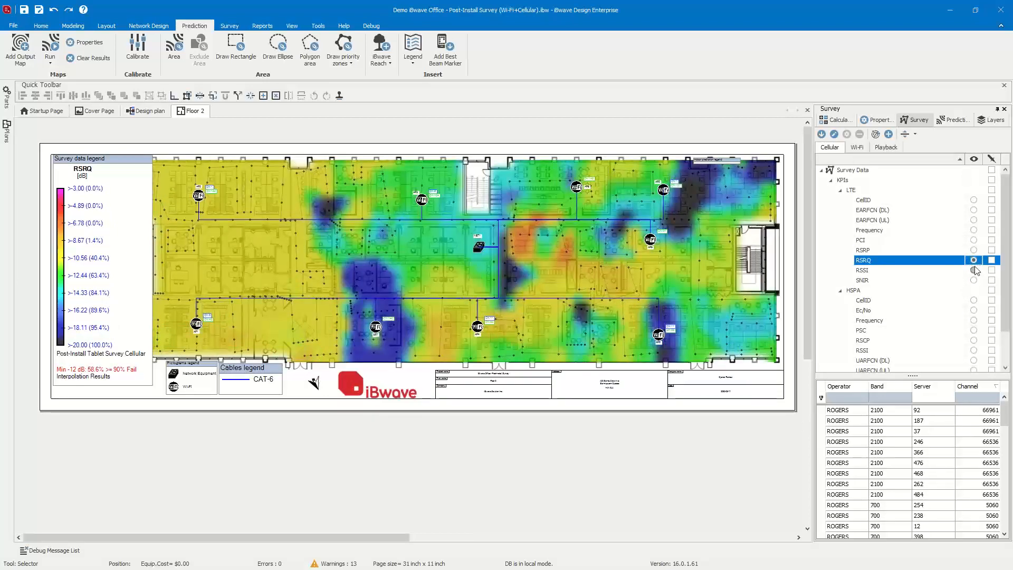
pyautogui.click(974, 250)
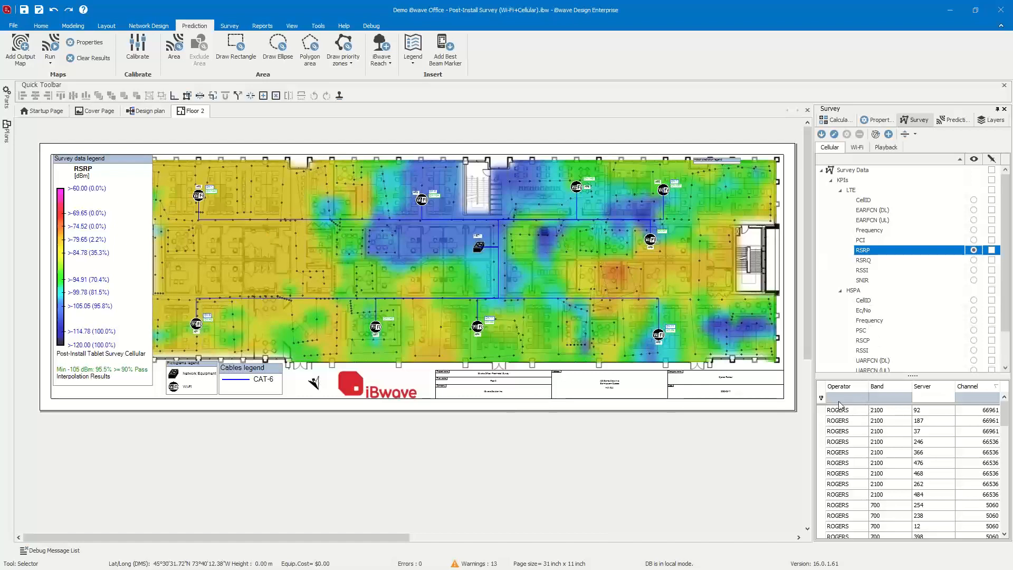
pyautogui.scroll(-3, 844, 446)
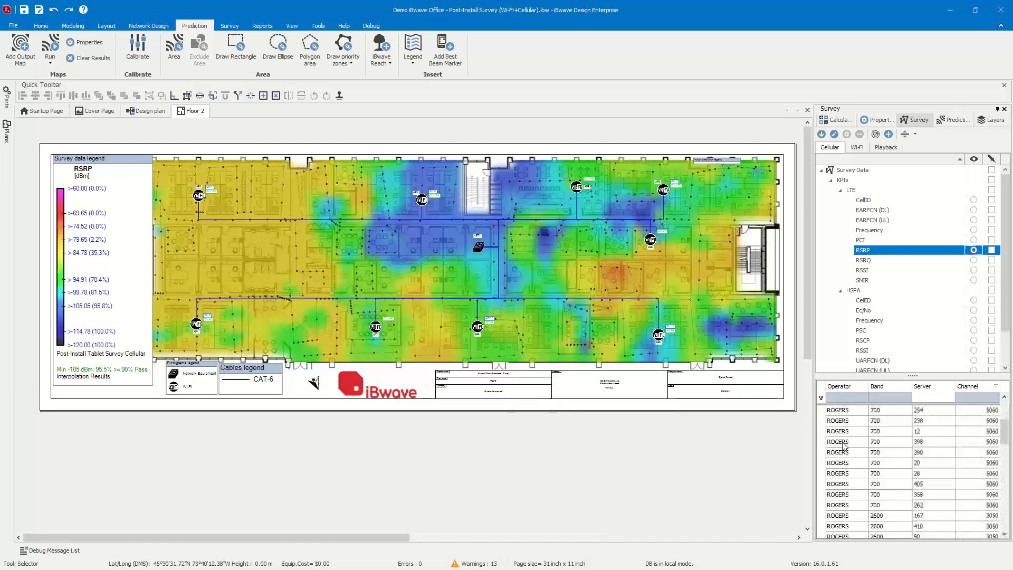
pyautogui.scroll(-5, 844, 446)
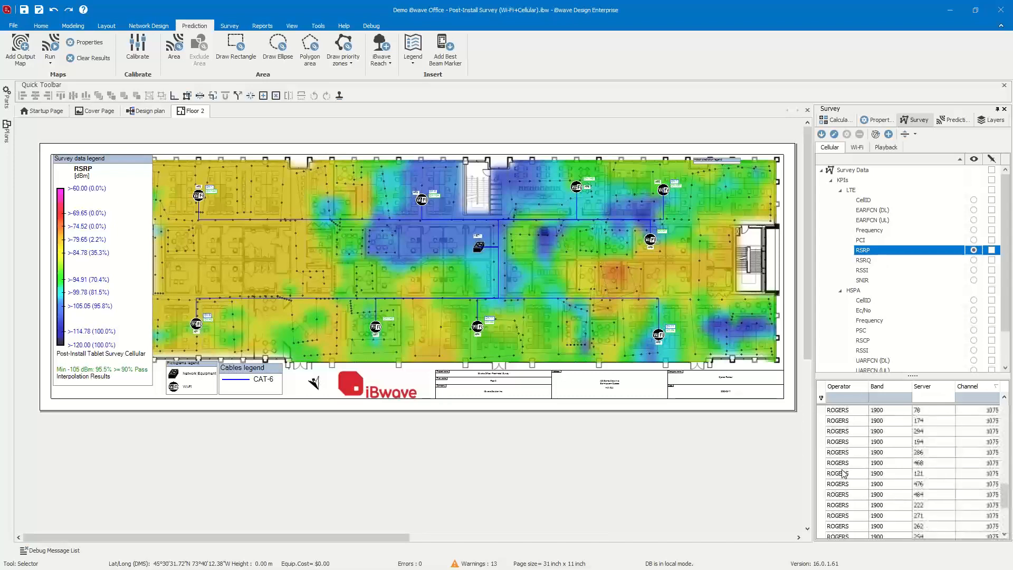
pyautogui.scroll(3, 842, 470)
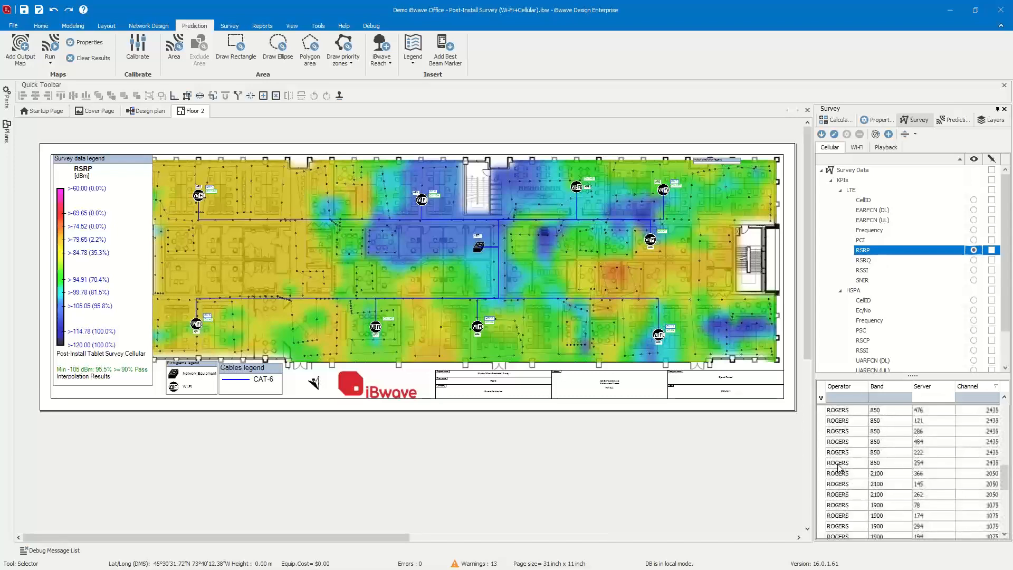
pyautogui.scroll(5, 838, 465)
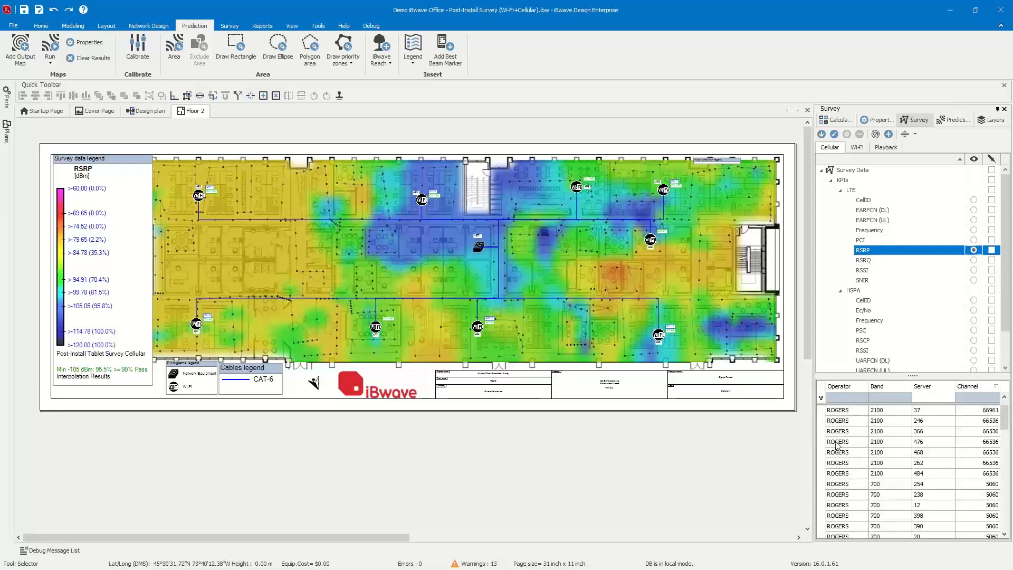
pyautogui.scroll(1, 836, 445)
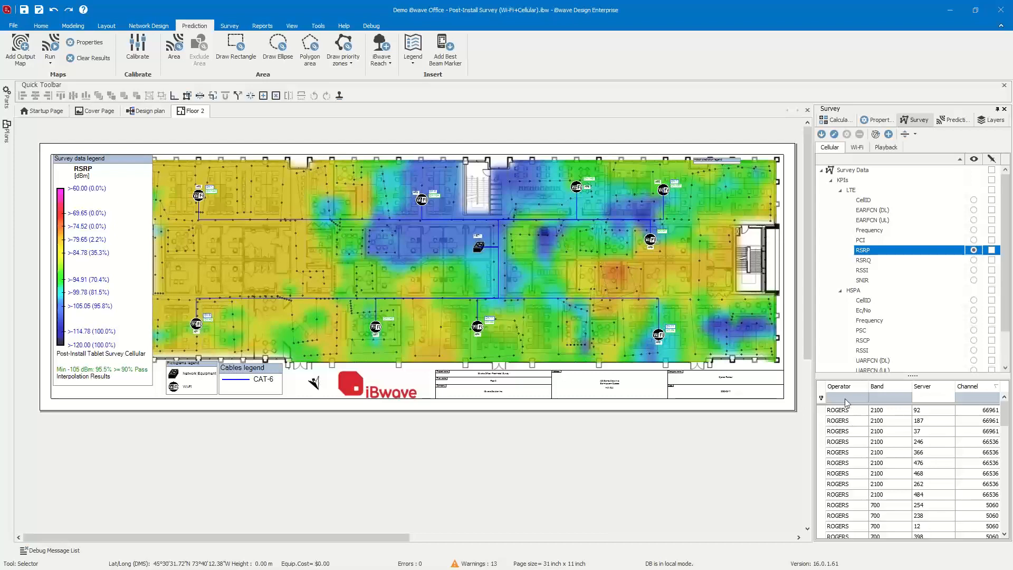
# Step: Filter the survey measurements by band, using 2100 alone and 1900 together with 2100, and look through the filtered rows
pyautogui.click(890, 397)
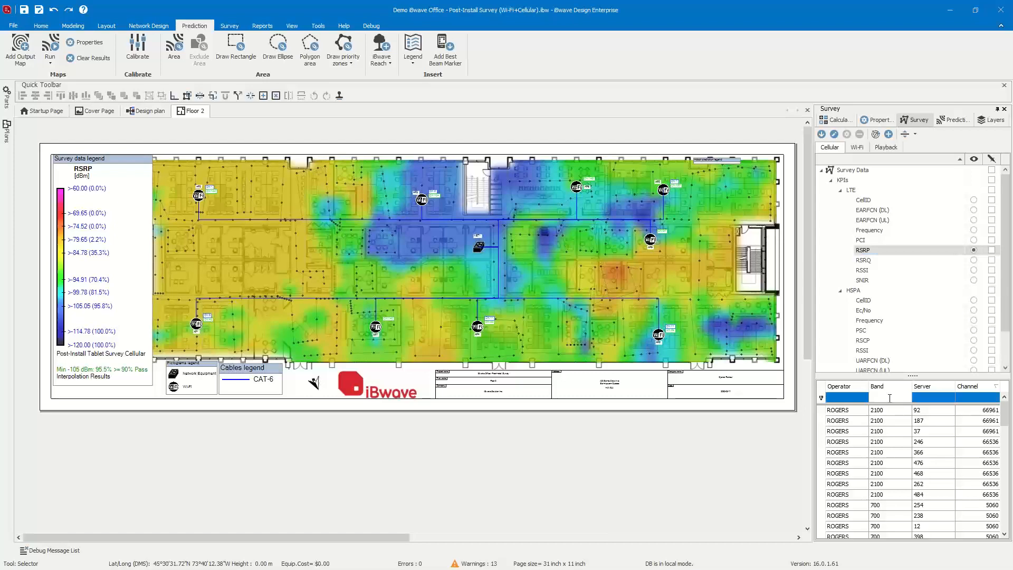
pyautogui.write('2100')
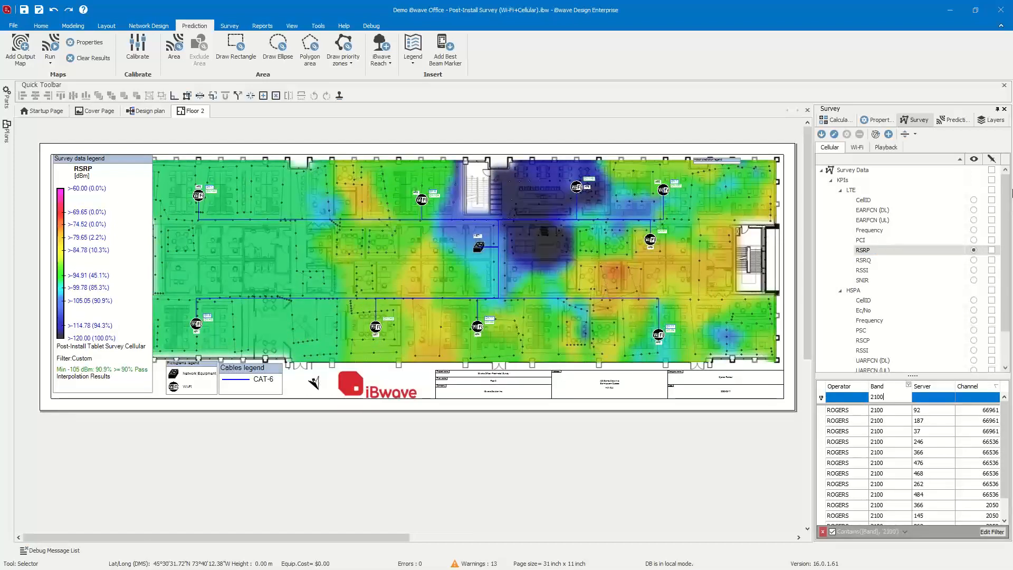
pyautogui.click(907, 384)
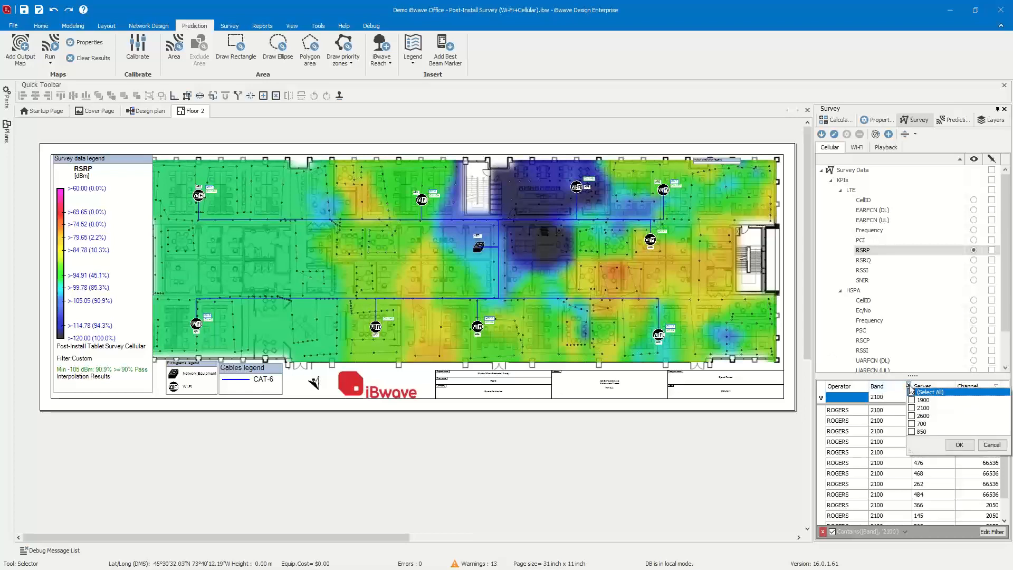
pyautogui.click(912, 408)
pyautogui.click(911, 399)
pyautogui.click(959, 445)
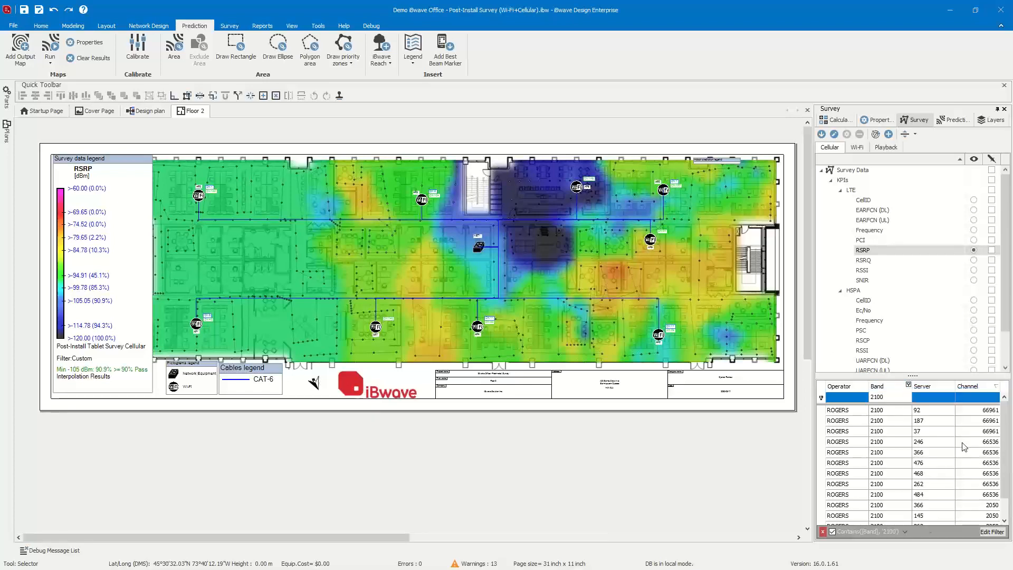
pyautogui.scroll(-4, 891, 462)
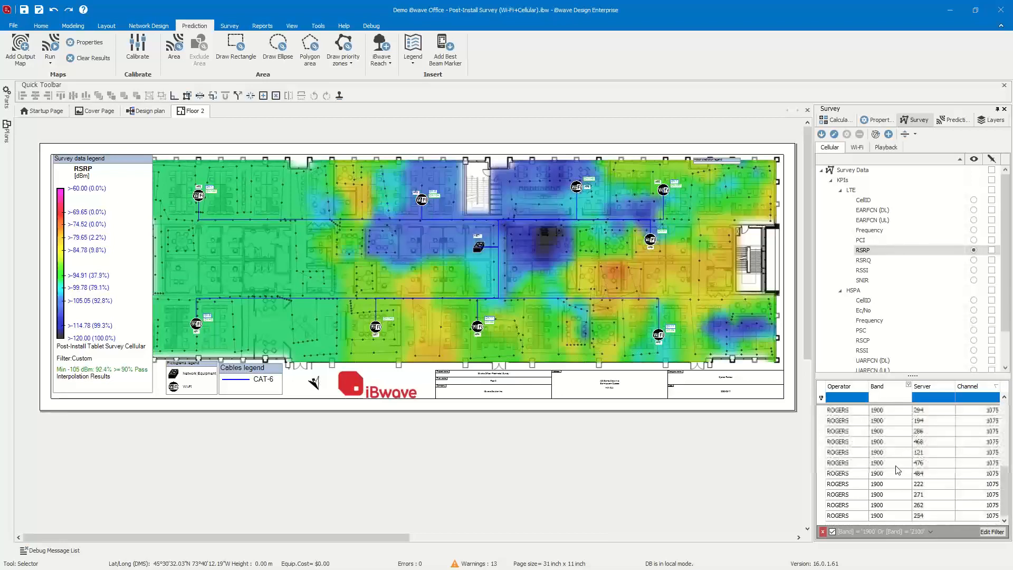
pyautogui.scroll(5, 897, 467)
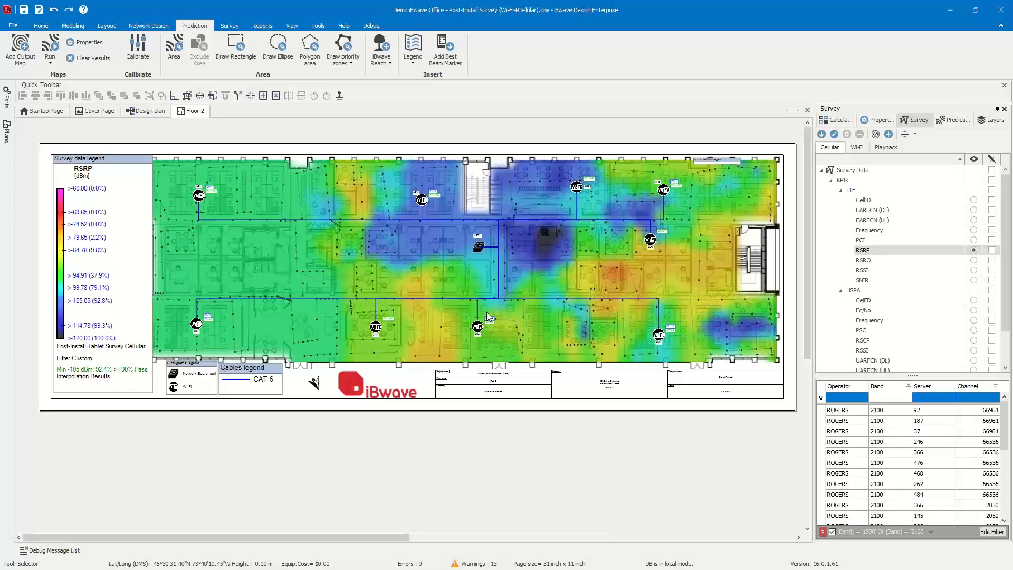
# Step: Narrow the filtered survey measurements to server 262 and channel 2050
pyautogui.click(930, 396)
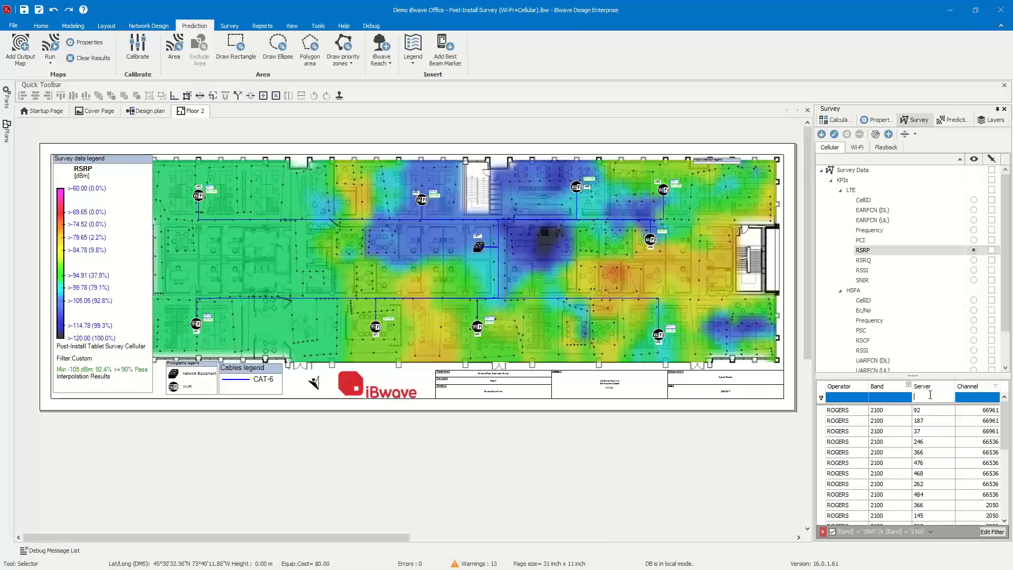
pyautogui.write('262')
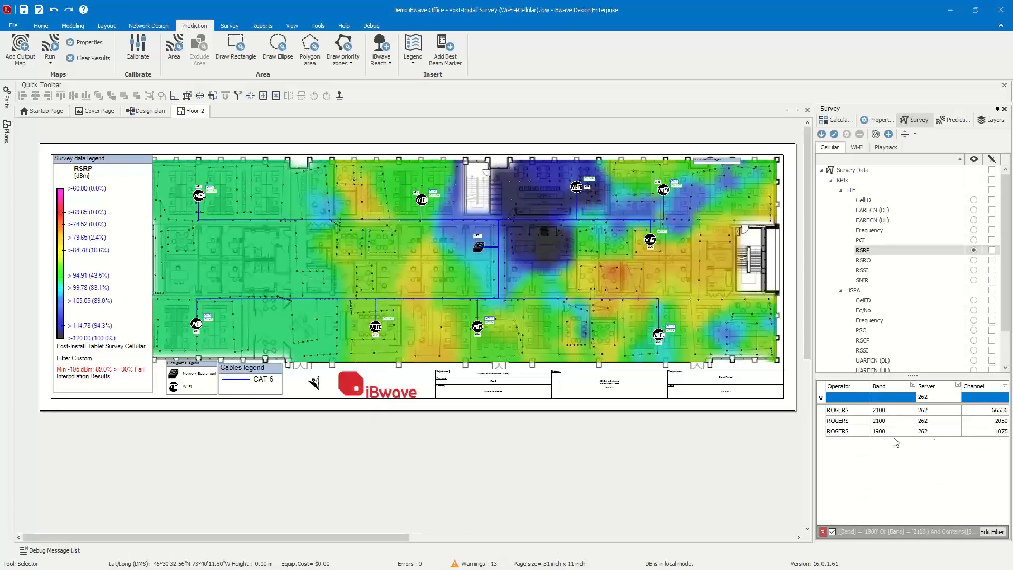
pyautogui.click(989, 398)
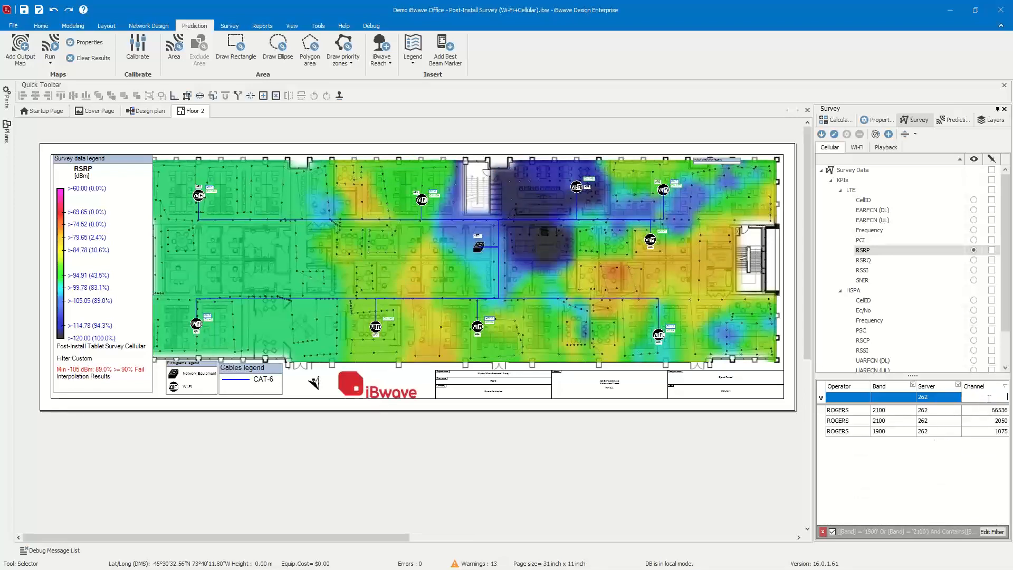
pyautogui.write('2050')
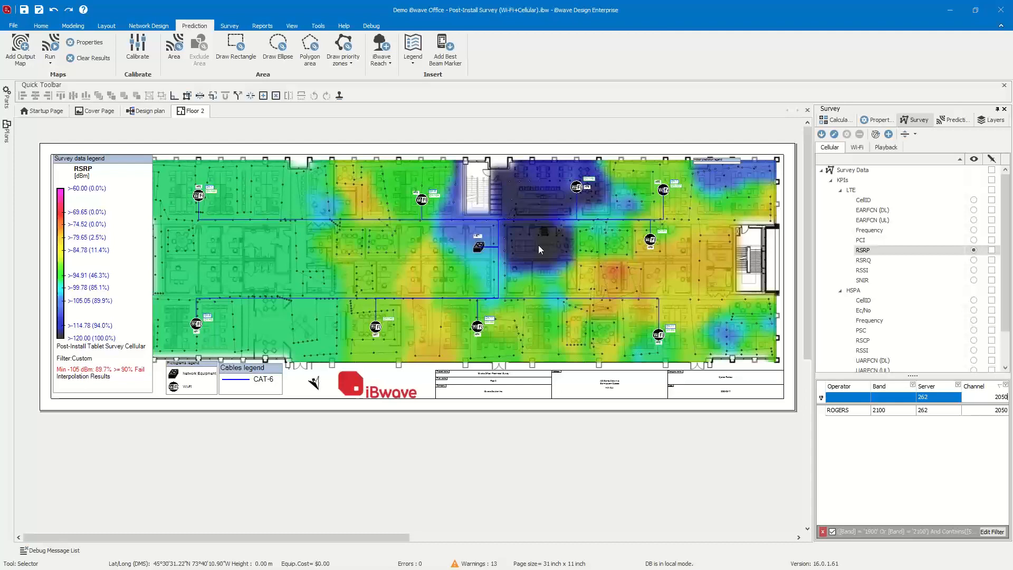
# Step: Review the type options and appearance settings of the Post-Install Tablet Survey Cellular data, keeping the Post-install type
pyautogui.scroll(-1, 915, 264)
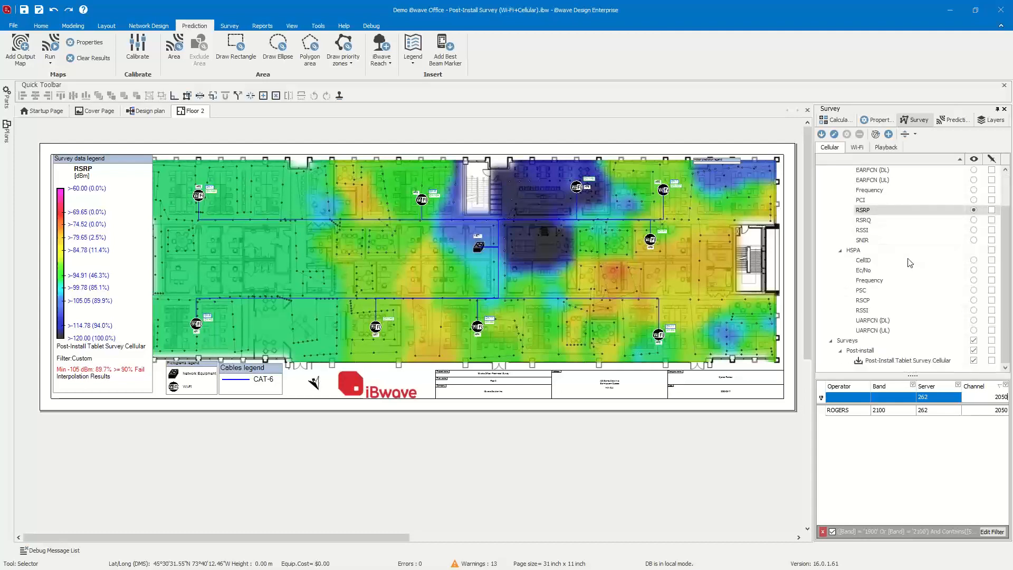
pyautogui.click(904, 362)
pyautogui.doubleClick(905, 363)
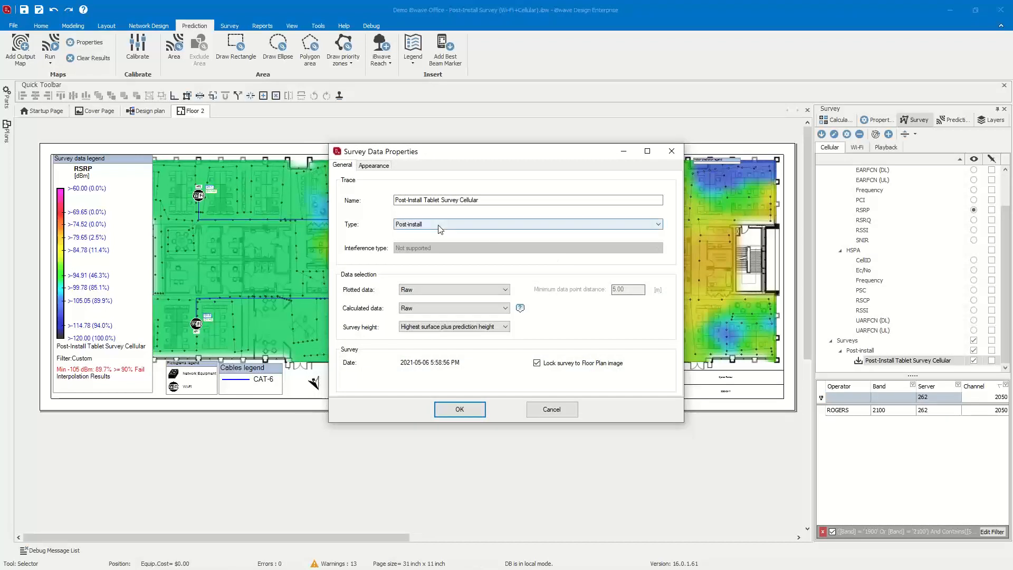
pyautogui.click(464, 228)
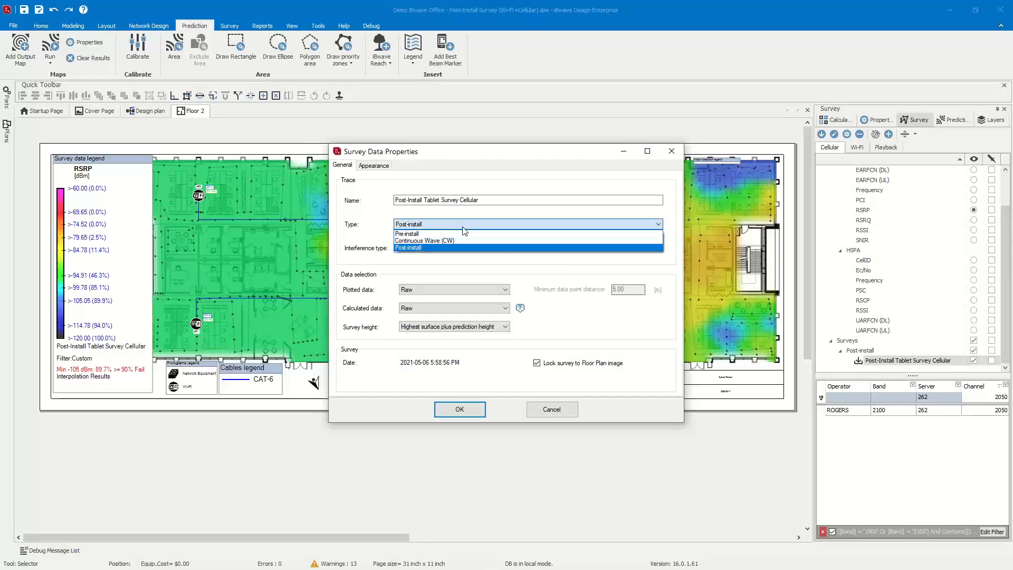
pyautogui.click(464, 230)
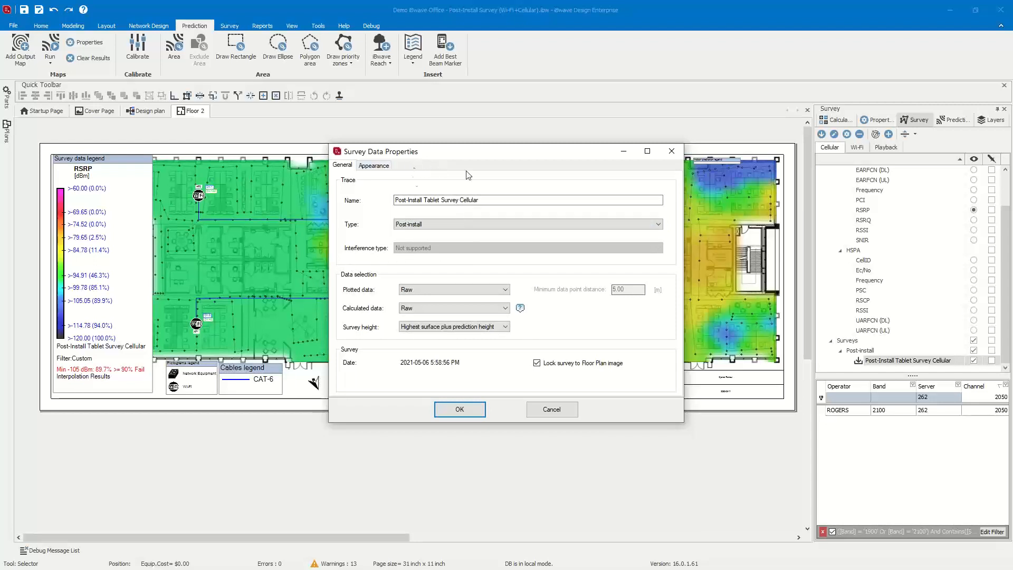
pyautogui.click(374, 168)
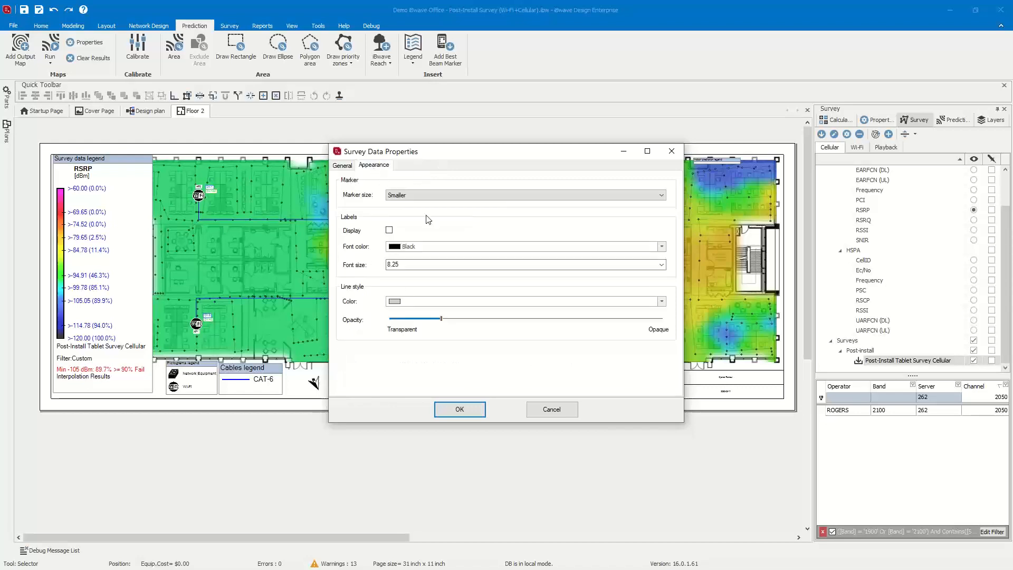
pyautogui.click(344, 167)
pyautogui.click(459, 411)
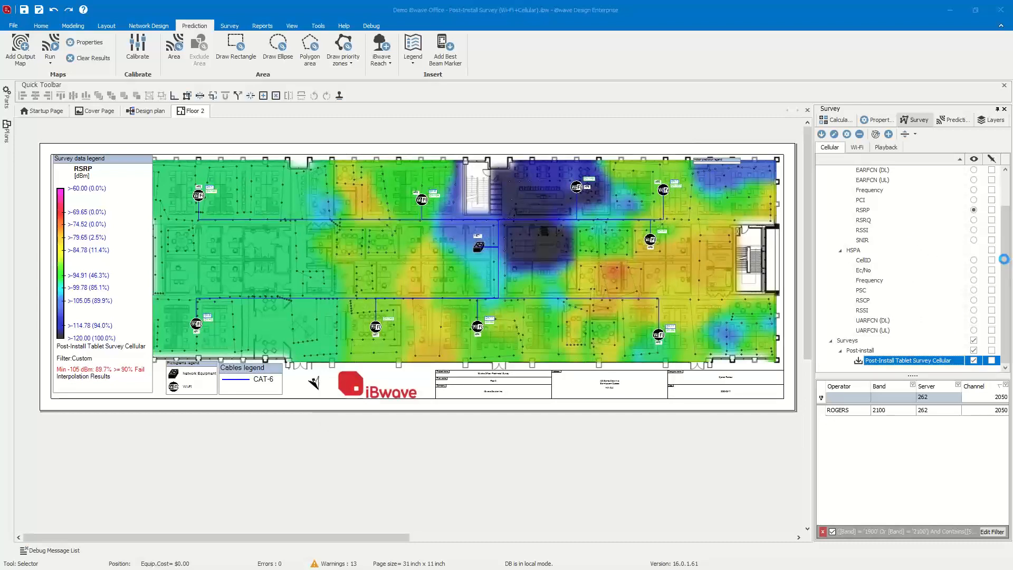
# Step: Display the LTE RSRQ heatmap for the filtered measurements and clear the whole filter
pyautogui.moveTo(1006, 243); pyautogui.dragTo(1005, 210)
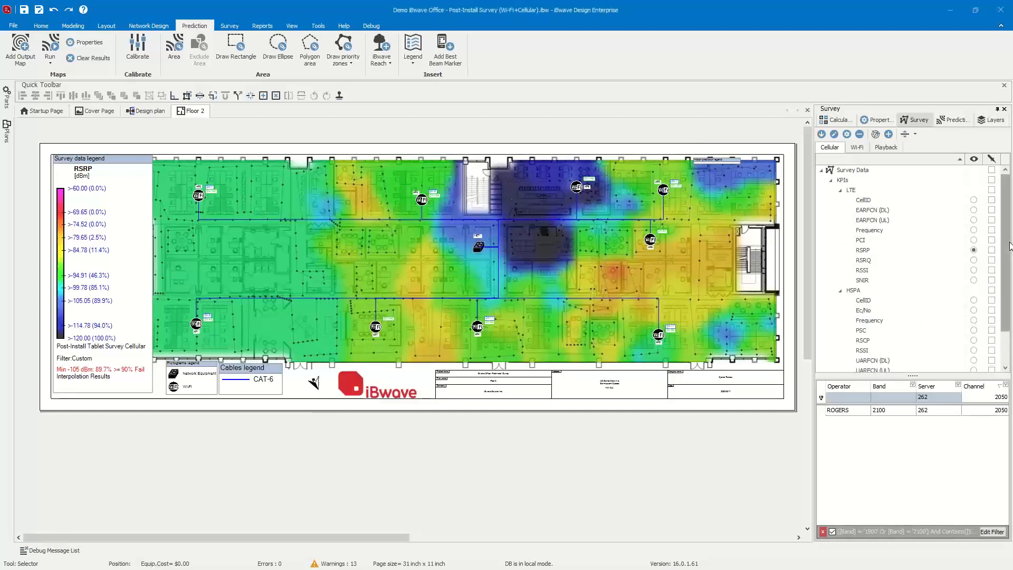
pyautogui.click(973, 260)
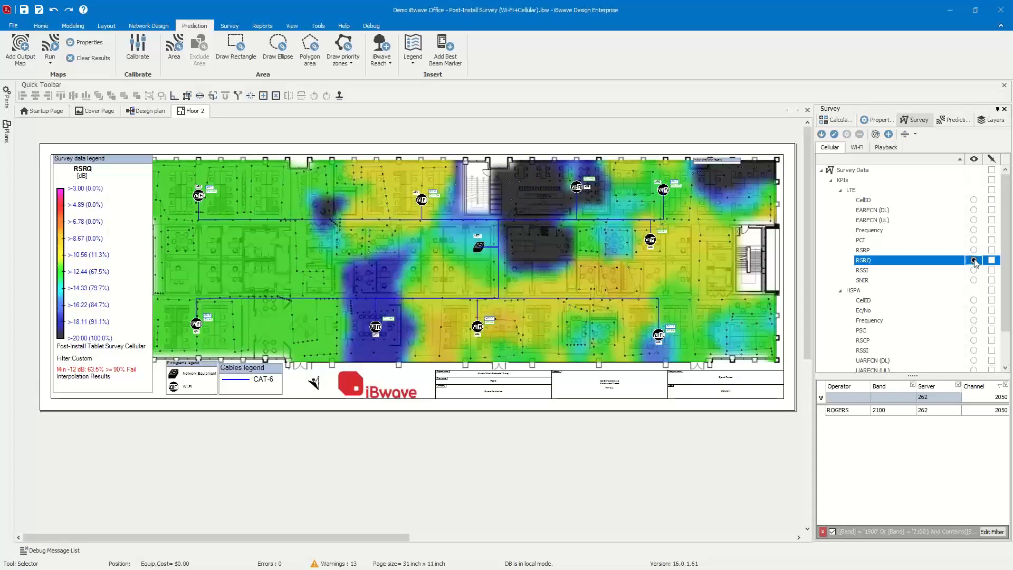
pyautogui.click(823, 531)
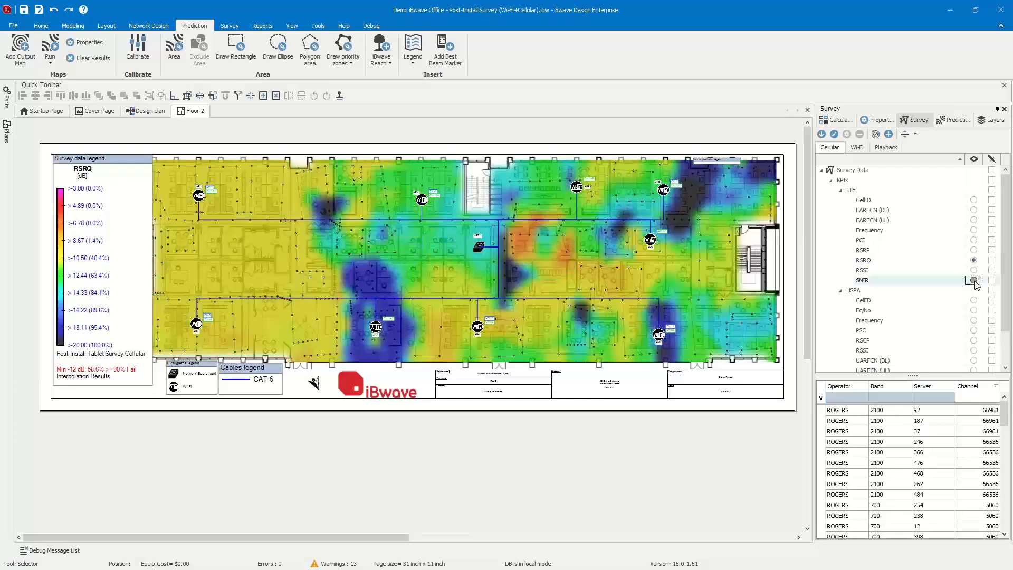
# Step: Display the LTE SNIR survey heatmap, followed by the HSPA Ec/No and RSCP heatmaps
pyautogui.click(974, 280)
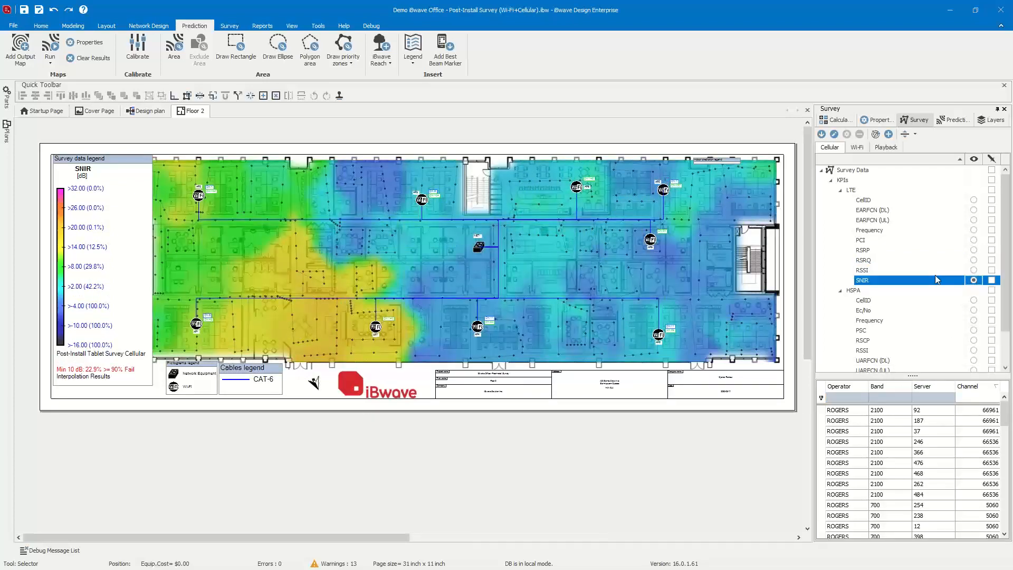
pyautogui.scroll(-2, 935, 279)
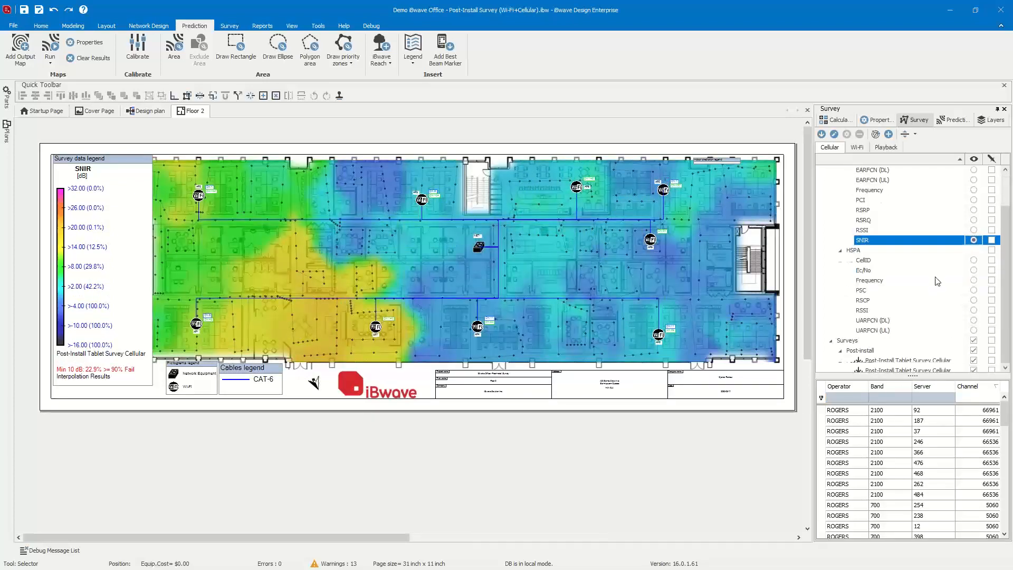
pyautogui.click(973, 270)
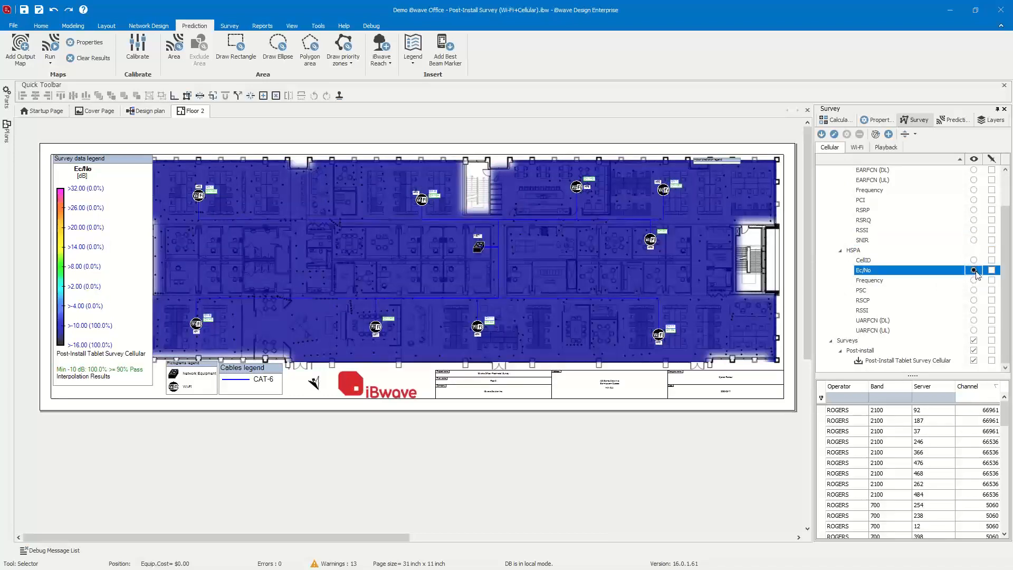
pyautogui.click(973, 300)
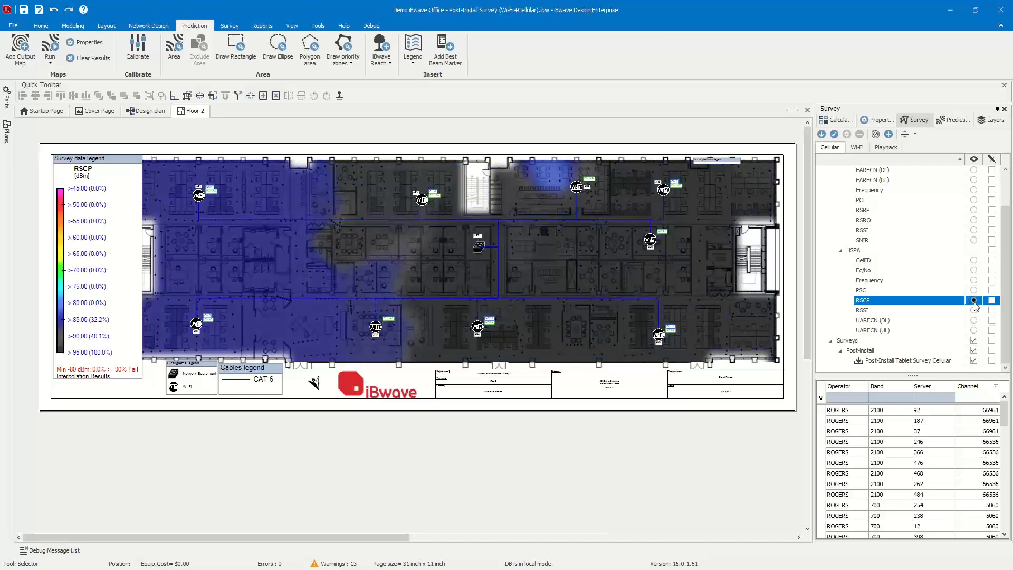
pyautogui.scroll(2, 975, 303)
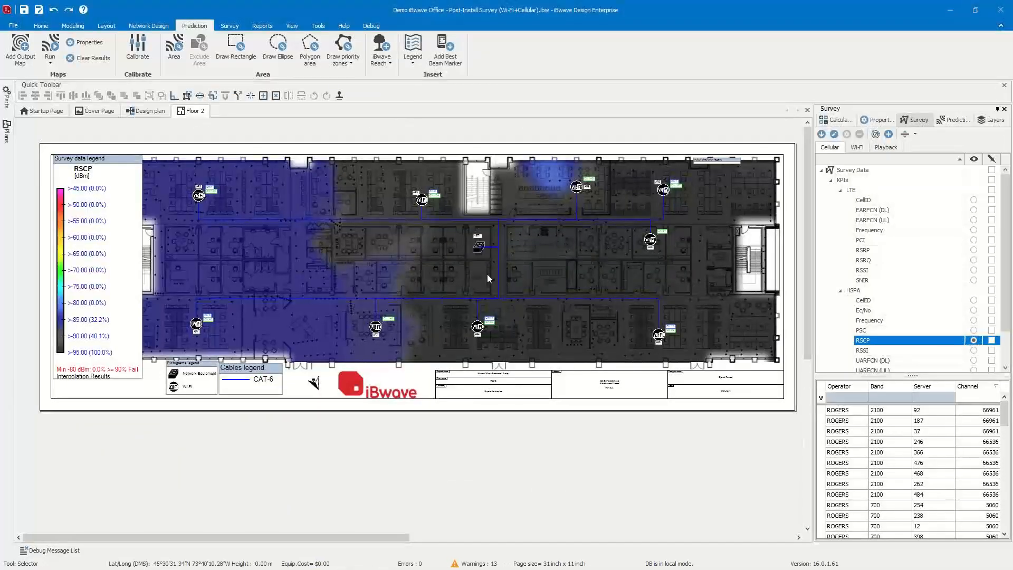
# Step: Show the predicted signal strength output map for the 2.4 GHz Wi-Fi 802.11n system on the floor plan
pyautogui.click(955, 120)
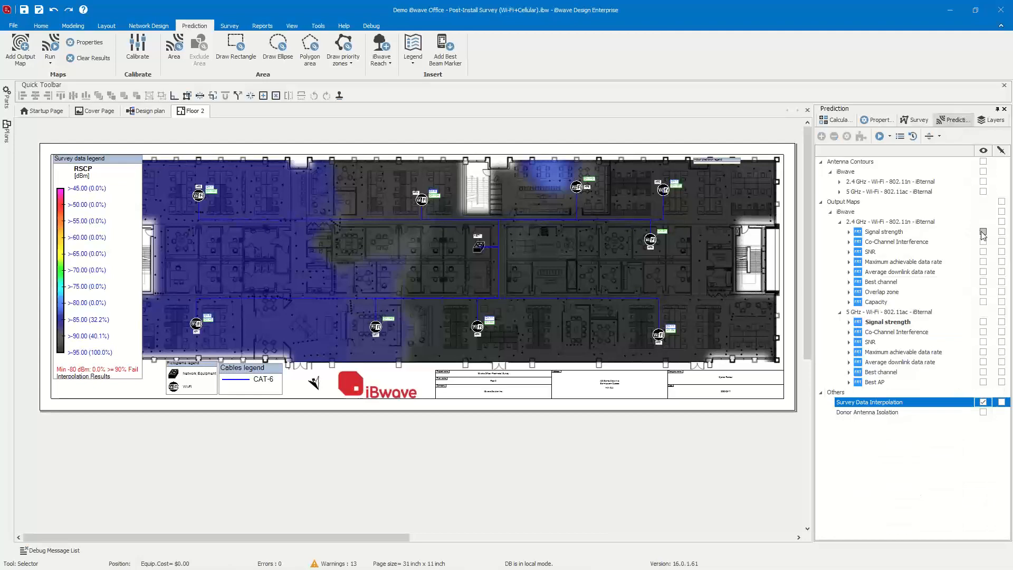
pyautogui.click(983, 232)
pyautogui.click(983, 232)
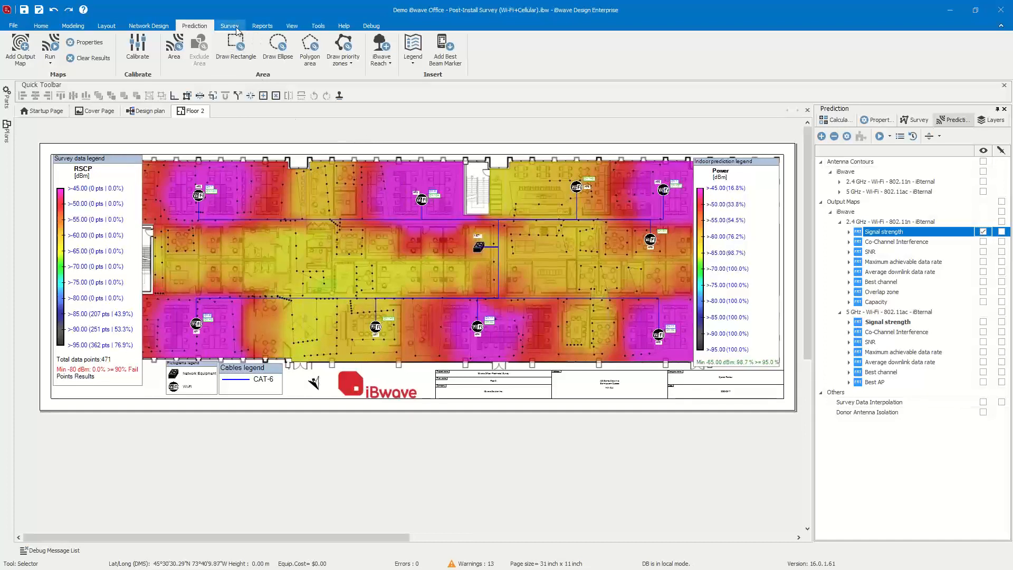
# Step: Start a packaged report, include the Equipment list, and review its general, sorting and advanced options
pyautogui.click(264, 26)
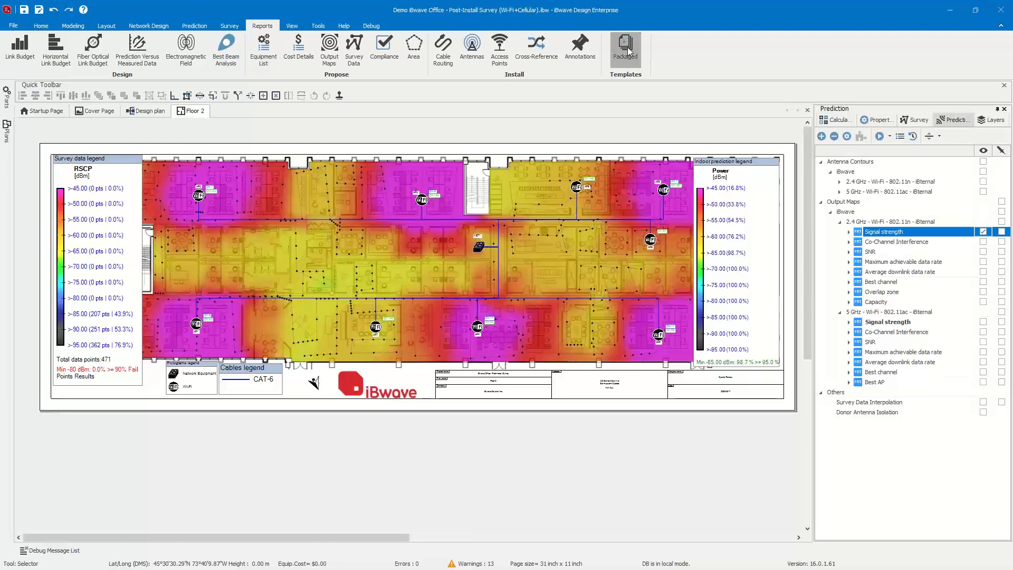
pyautogui.click(627, 50)
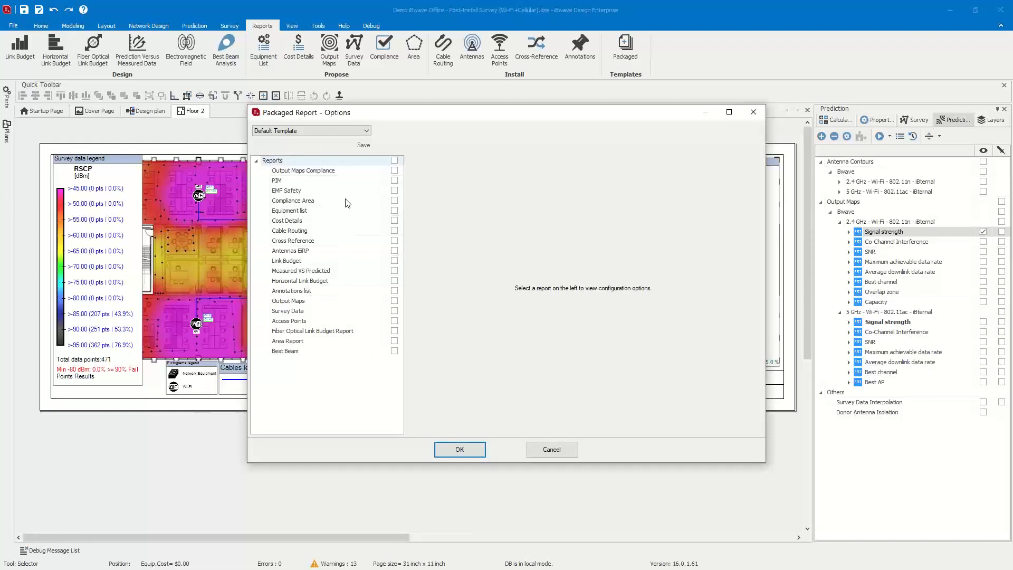
pyautogui.click(394, 211)
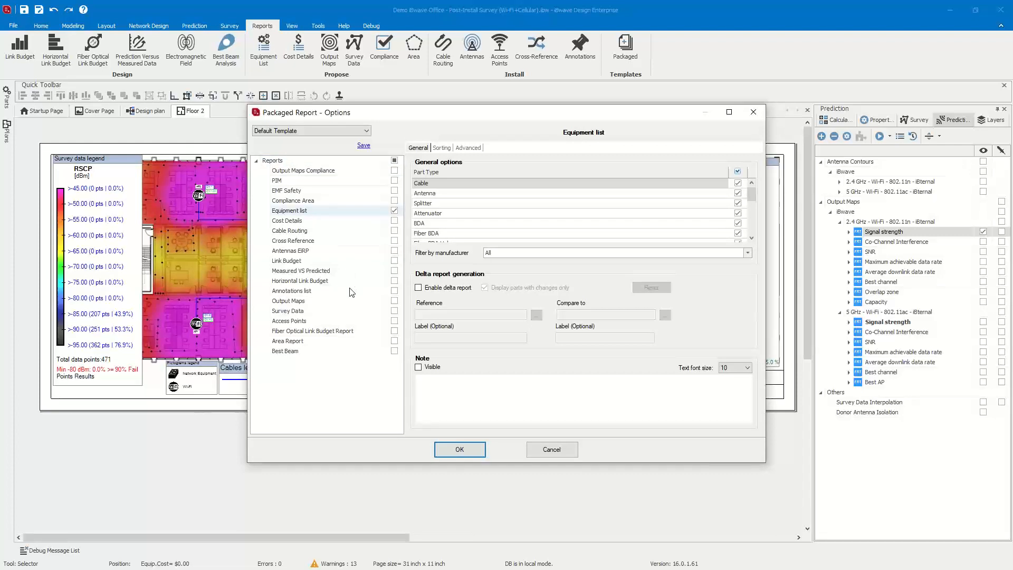
pyautogui.click(442, 148)
pyautogui.click(471, 149)
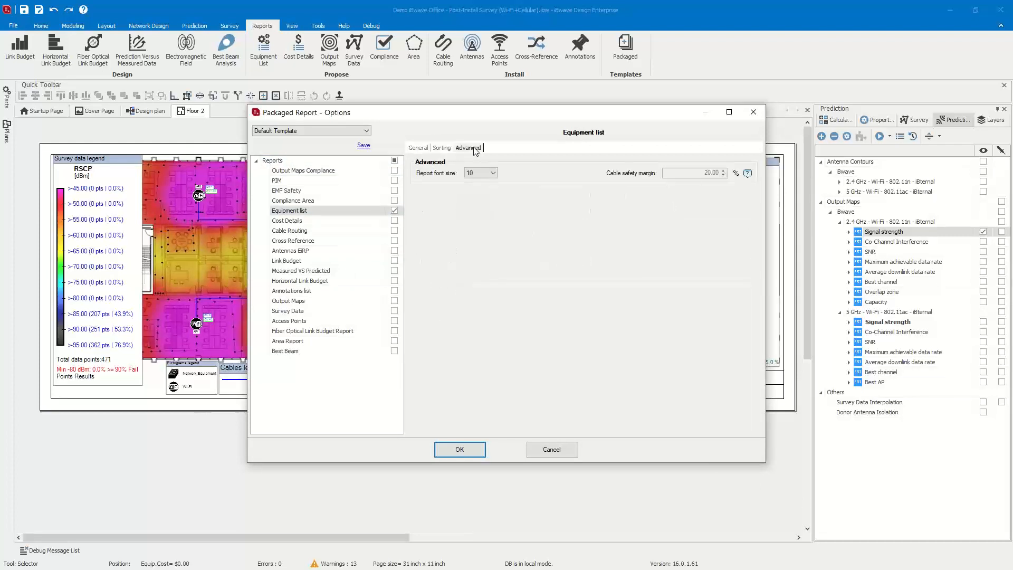
pyautogui.click(442, 148)
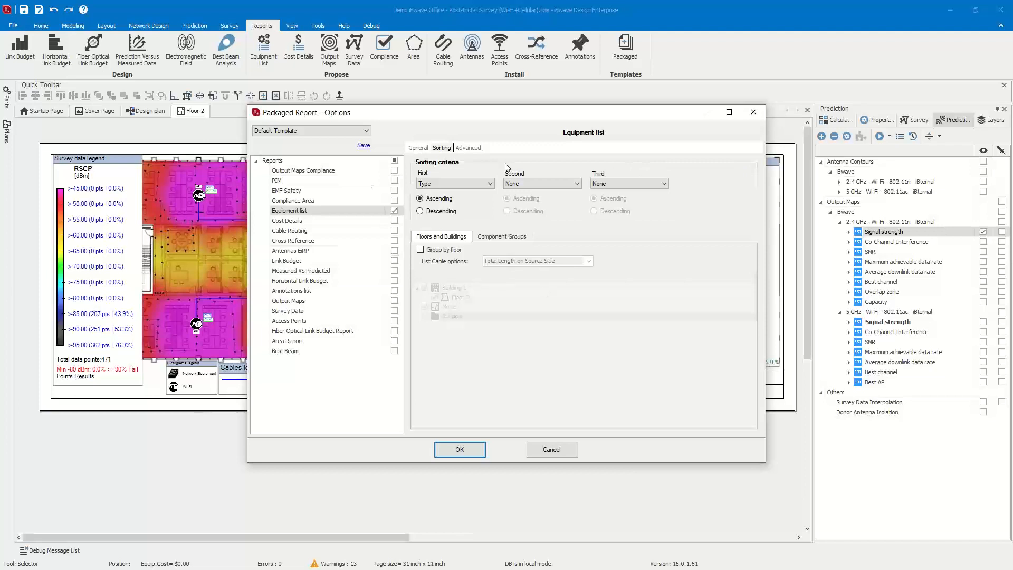
pyautogui.click(422, 149)
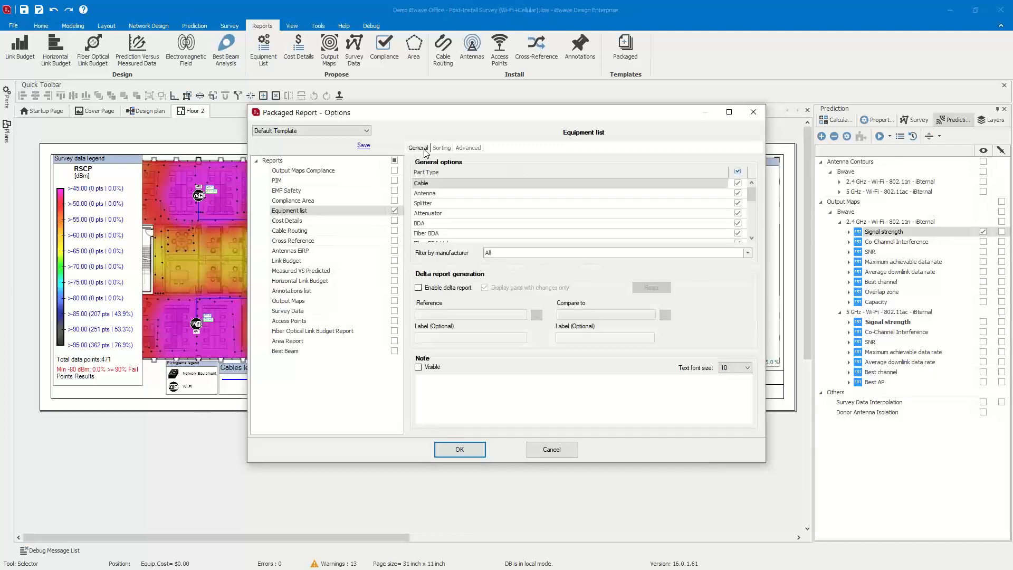
# Step: Include Output Maps in the report, keeping only Signal strength for the 2.4 GHz 802.11n and 5 GHz 802.11ac Wi-Fi systems
pyautogui.click(328, 302)
pyautogui.click(394, 301)
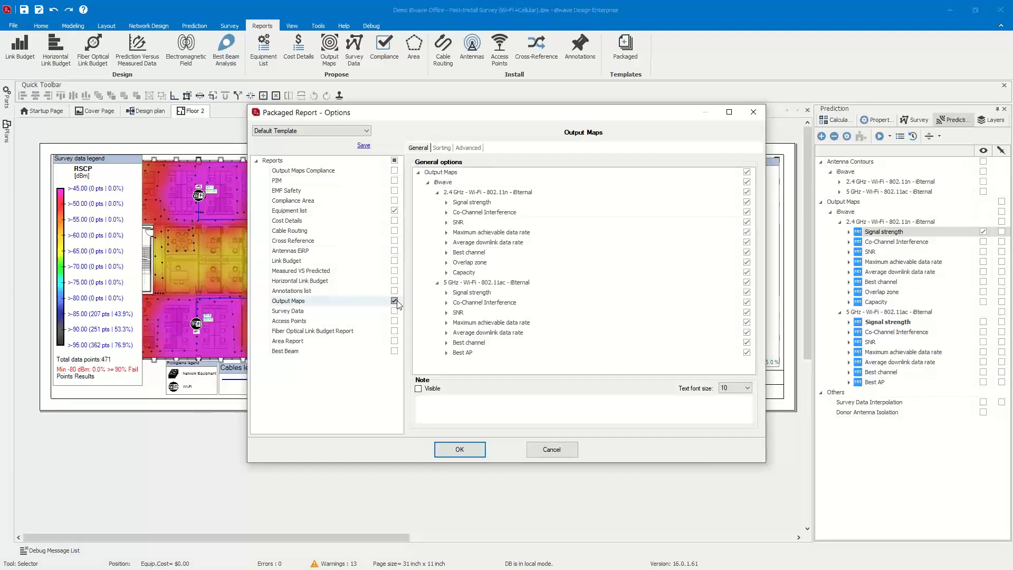
pyautogui.click(747, 172)
pyautogui.click(747, 202)
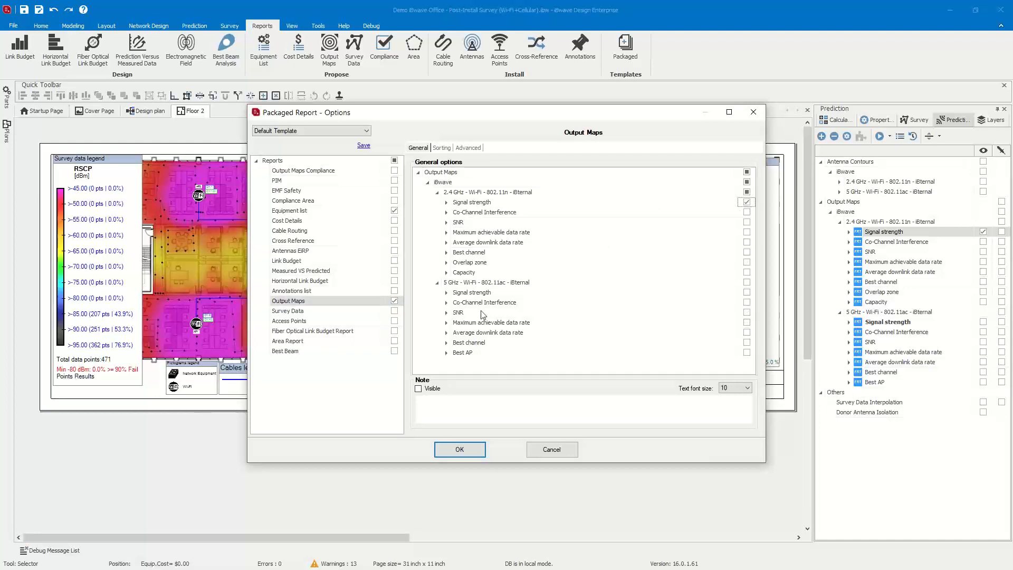
pyautogui.click(746, 292)
pyautogui.click(444, 292)
pyautogui.click(444, 292)
# Step: Include the Access Points and Survey Data reports in the package and list the available cellular measurements
pyautogui.click(296, 321)
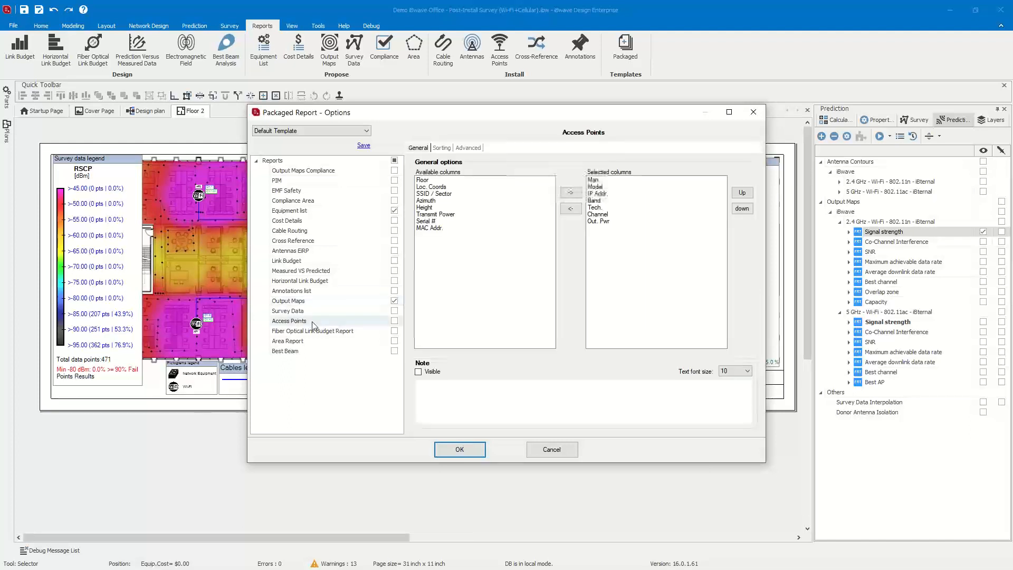
pyautogui.click(393, 322)
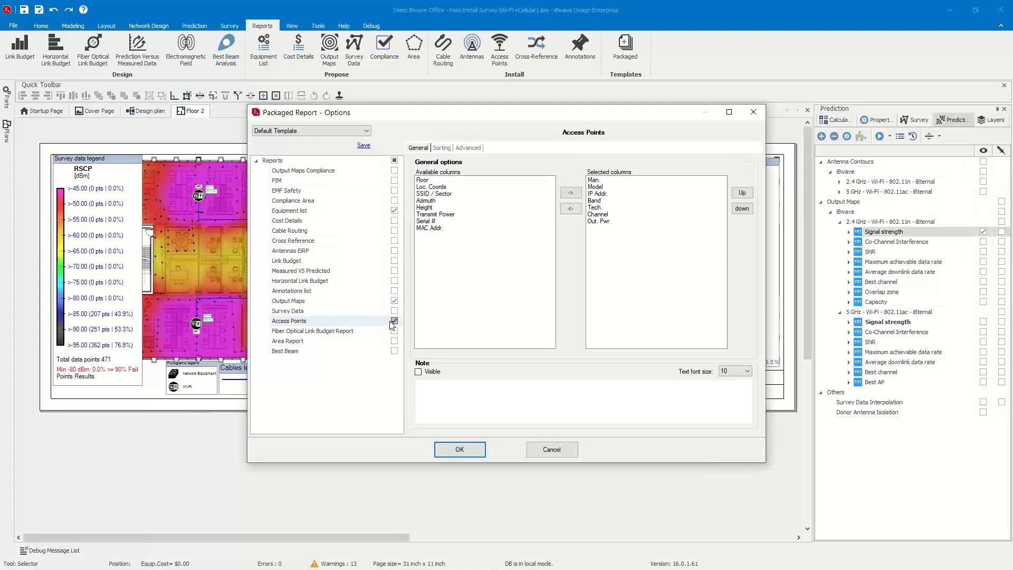
pyautogui.click(338, 312)
pyautogui.click(394, 311)
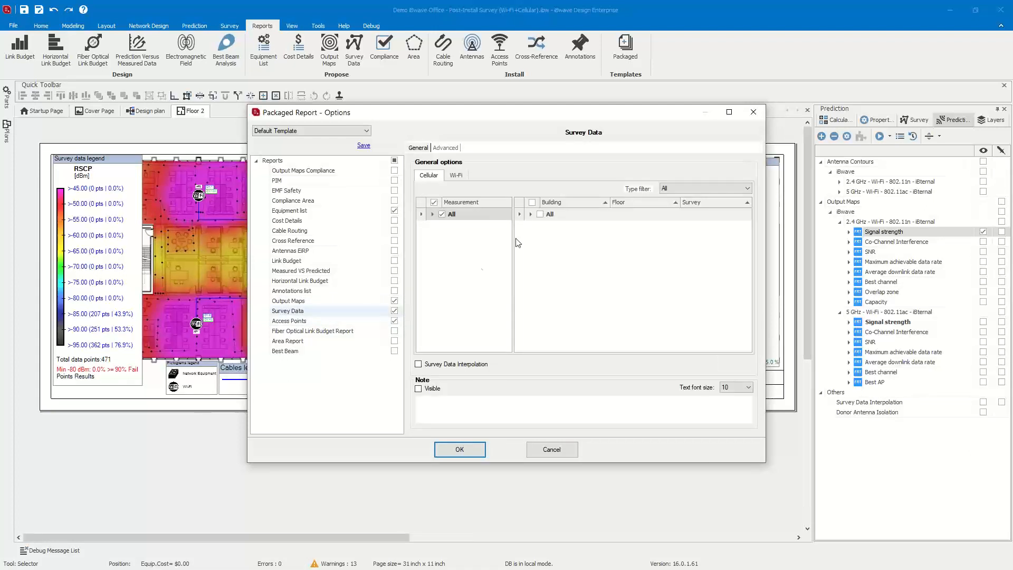
pyautogui.click(433, 214)
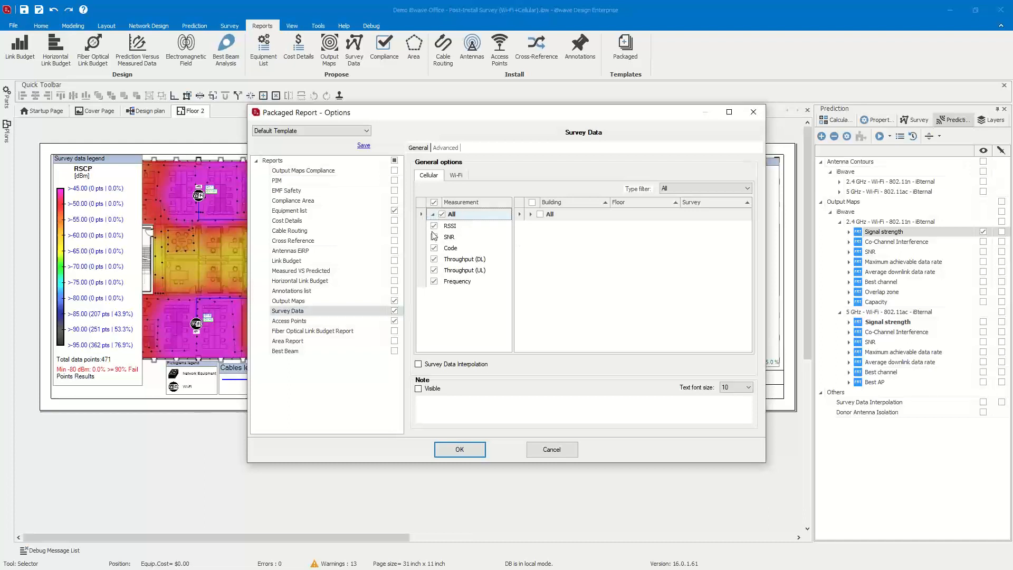
# Step: Restrict the Wi-Fi survey data measurements to RSSI only
pyautogui.click(456, 175)
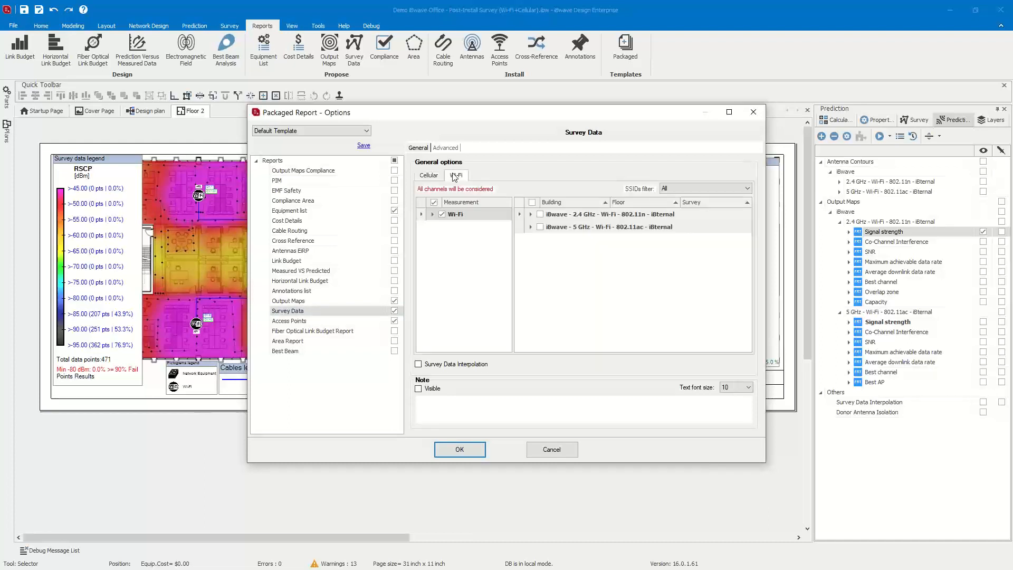
pyautogui.click(432, 214)
pyautogui.click(442, 214)
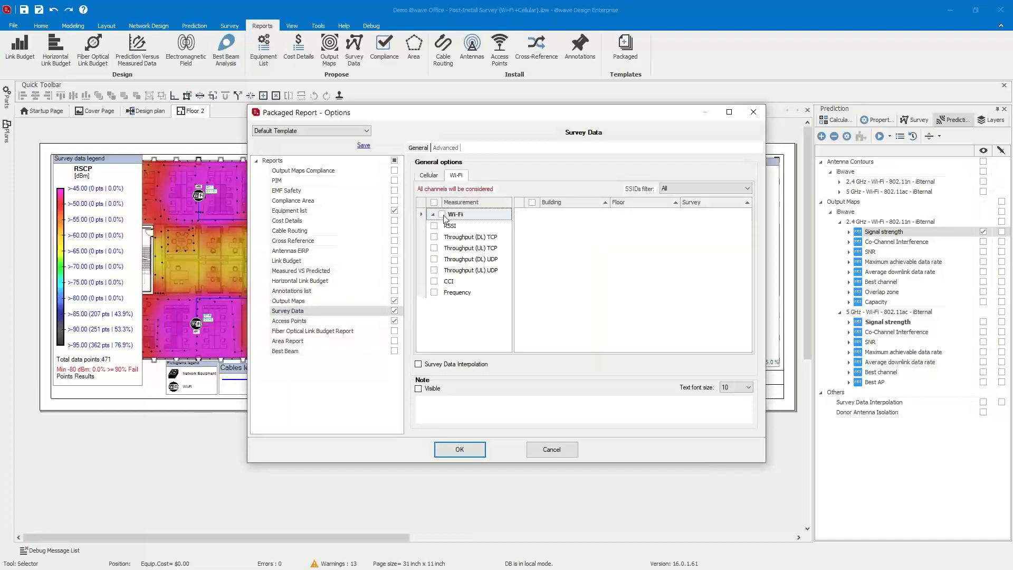
pyautogui.click(433, 226)
# Step: Select the Floor 2 Post-Install Tablet Survey for 2.4 GHz Wi-Fi and the Post-Install Survey 5GHz for 5 GHz Wi-Fi
pyautogui.click(530, 214)
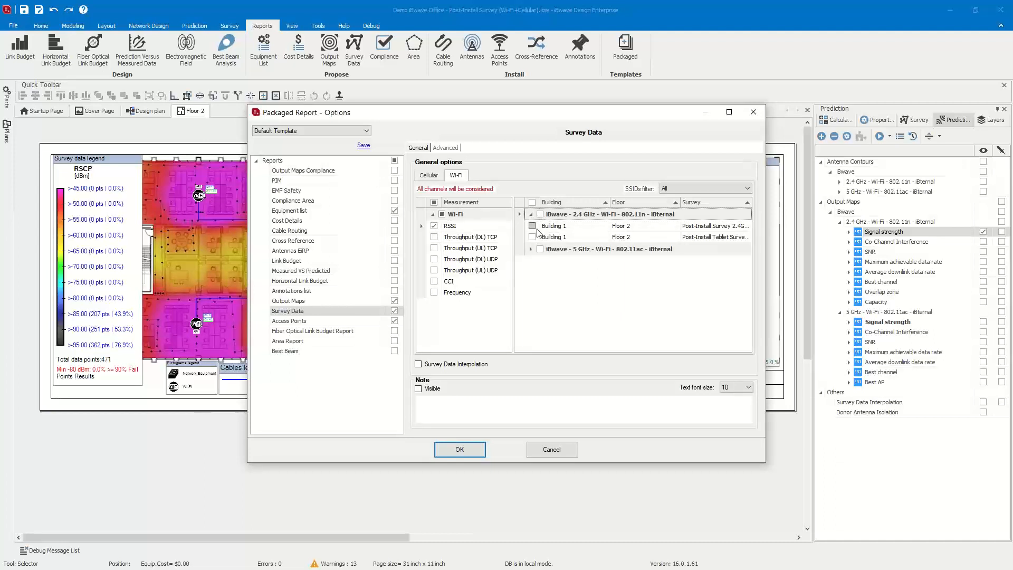
pyautogui.click(532, 226)
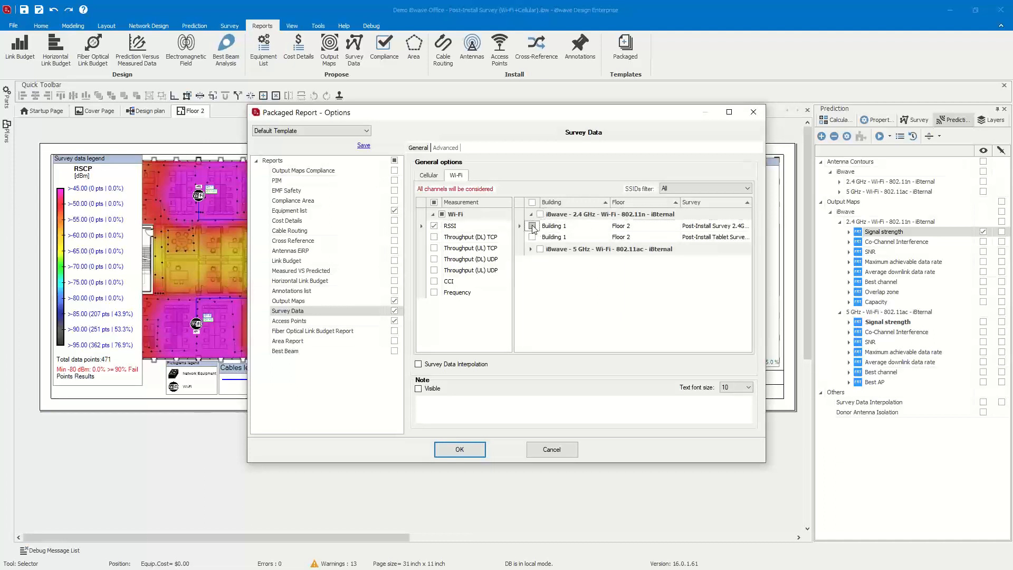
pyautogui.click(531, 249)
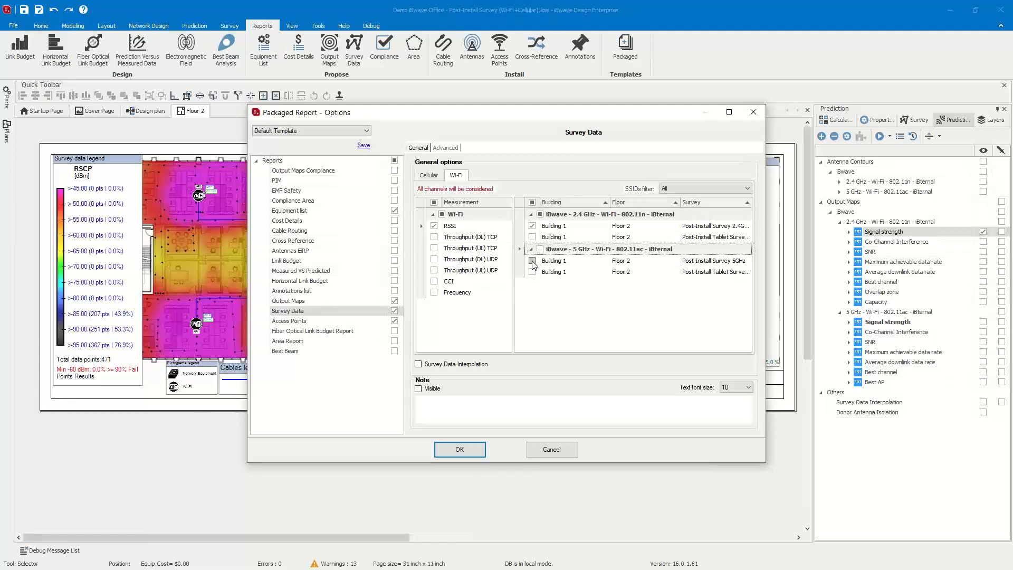
pyautogui.click(532, 260)
pyautogui.click(532, 226)
pyautogui.click(532, 237)
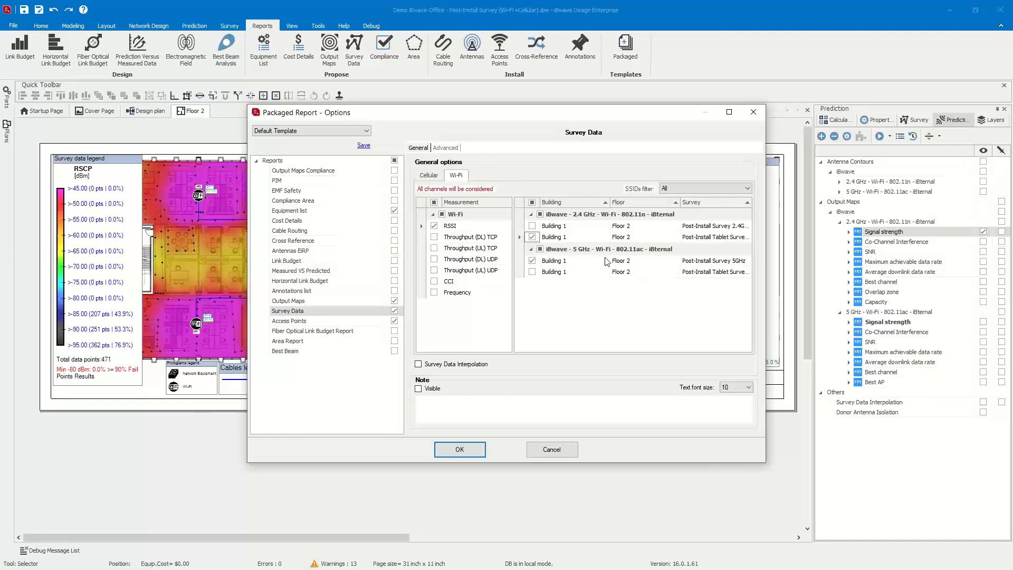
# Step: Save the report selections to the Default Template and generate the packaged report
pyautogui.click(364, 146)
pyautogui.click(478, 450)
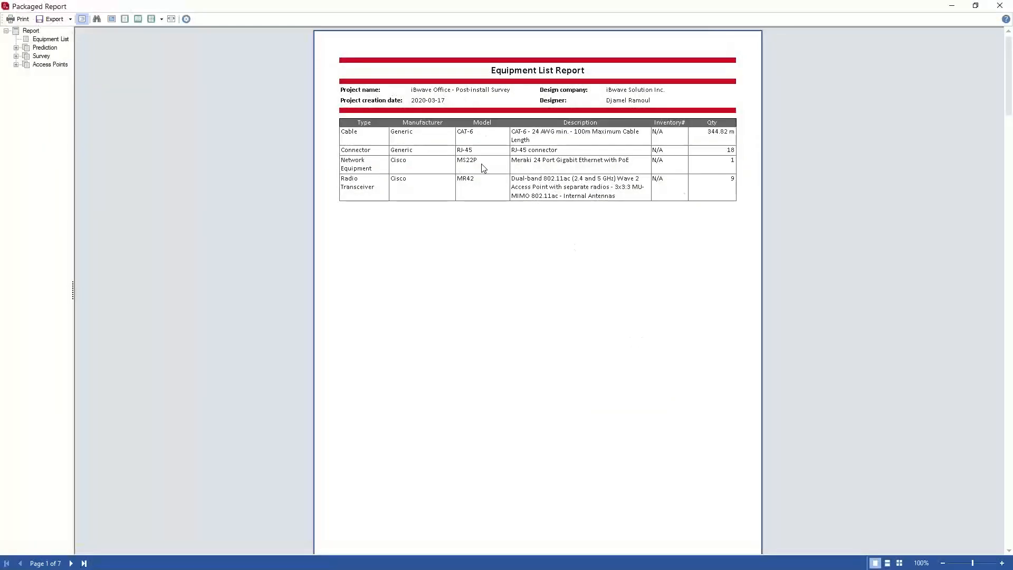
# Step: Examine the packaged report's equipment list, signal strength maps, Wi-Fi RSSI survey pages and access points section
pyautogui.scroll(-2, 557, 205)
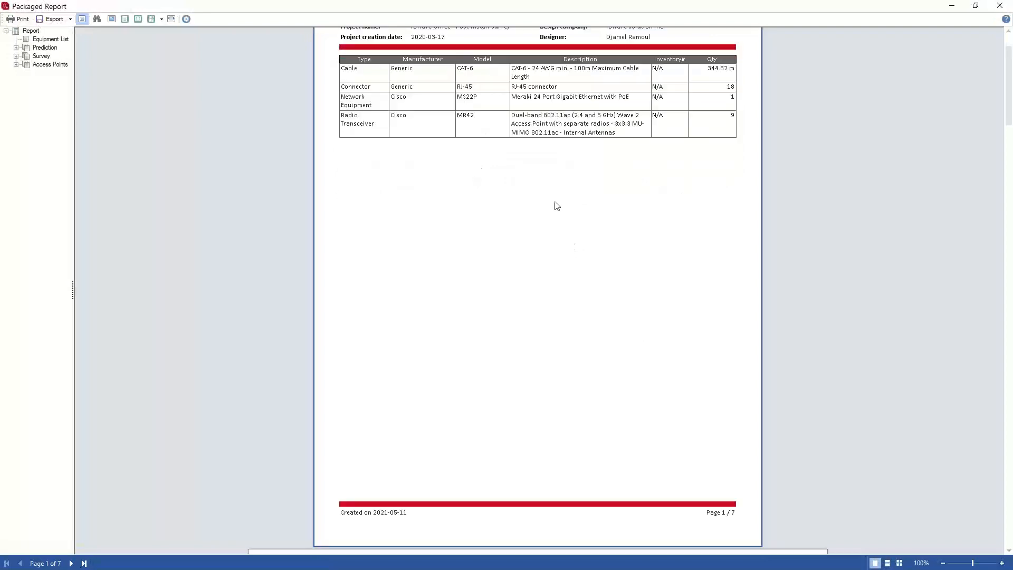
pyautogui.scroll(-10, 601, 323)
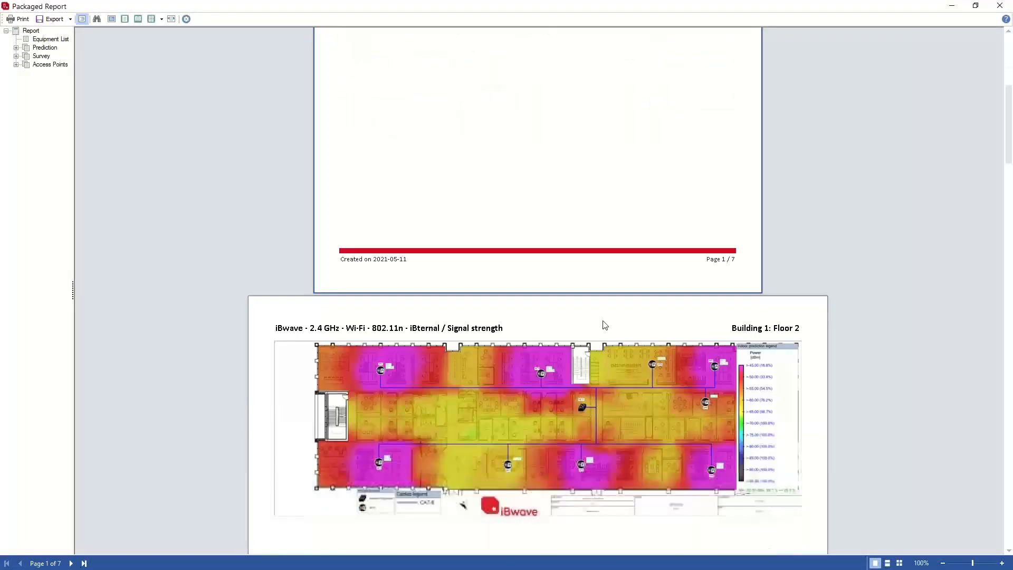
pyautogui.scroll(-6, 527, 371)
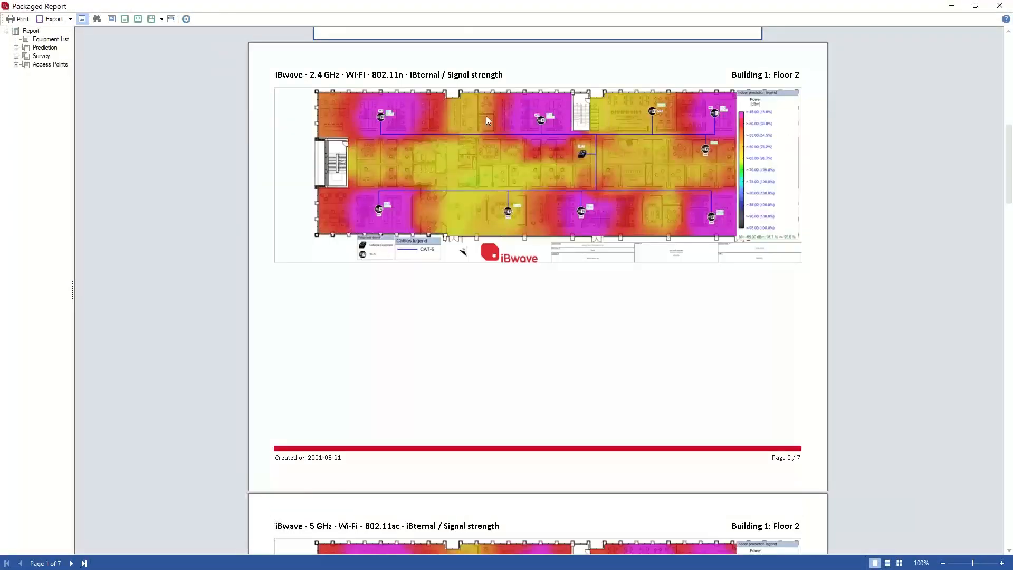
pyautogui.scroll(-2, 549, 166)
pyautogui.scroll(-6, 549, 165)
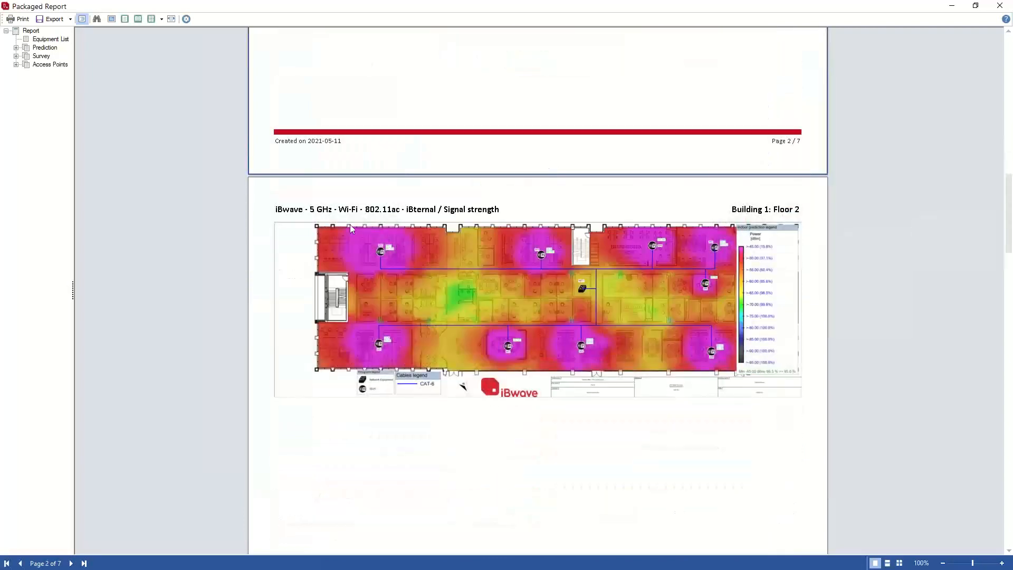
pyautogui.scroll(-10, 621, 220)
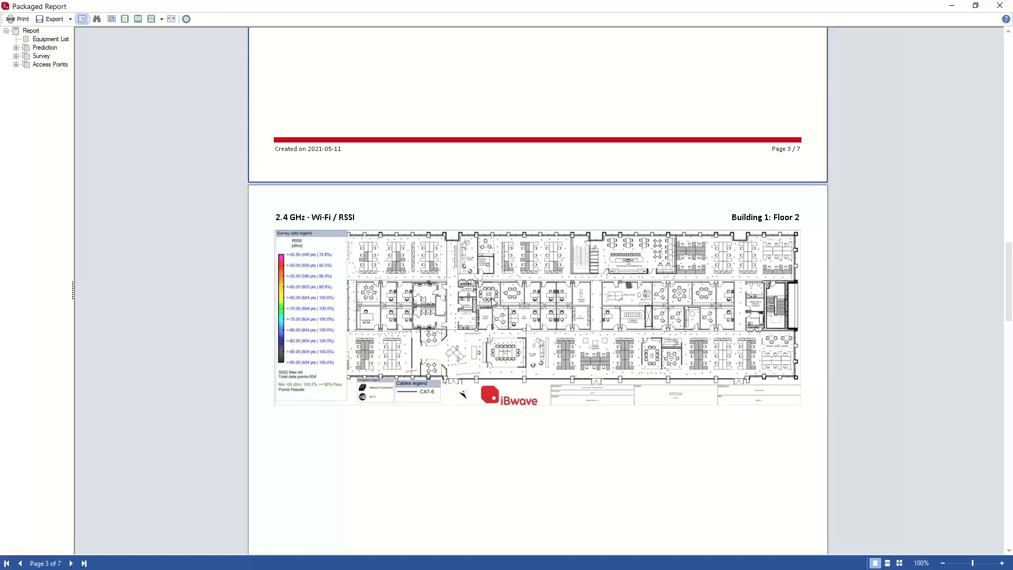
pyautogui.scroll(-10, 492, 297)
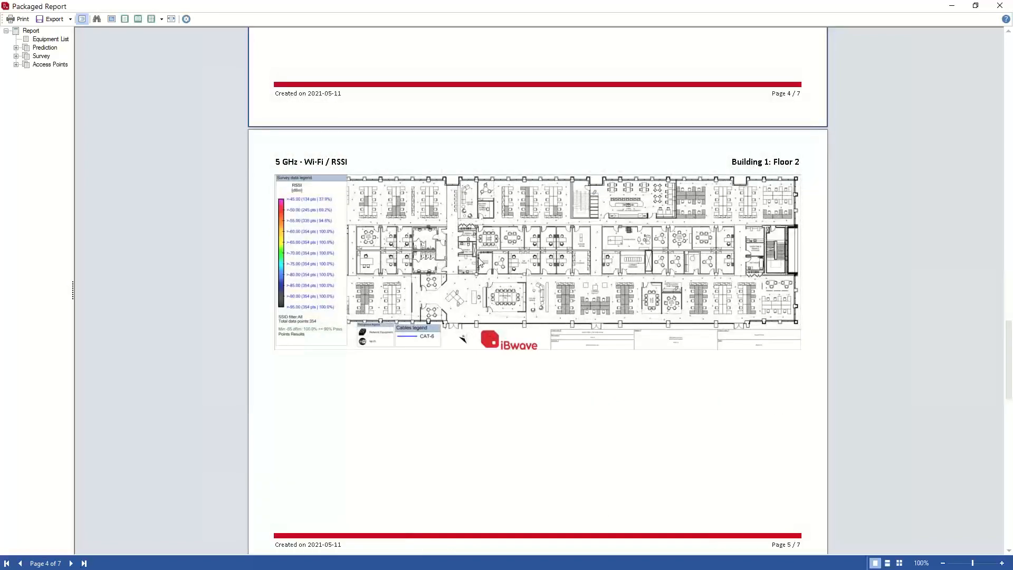
pyautogui.scroll(-10, 570, 232)
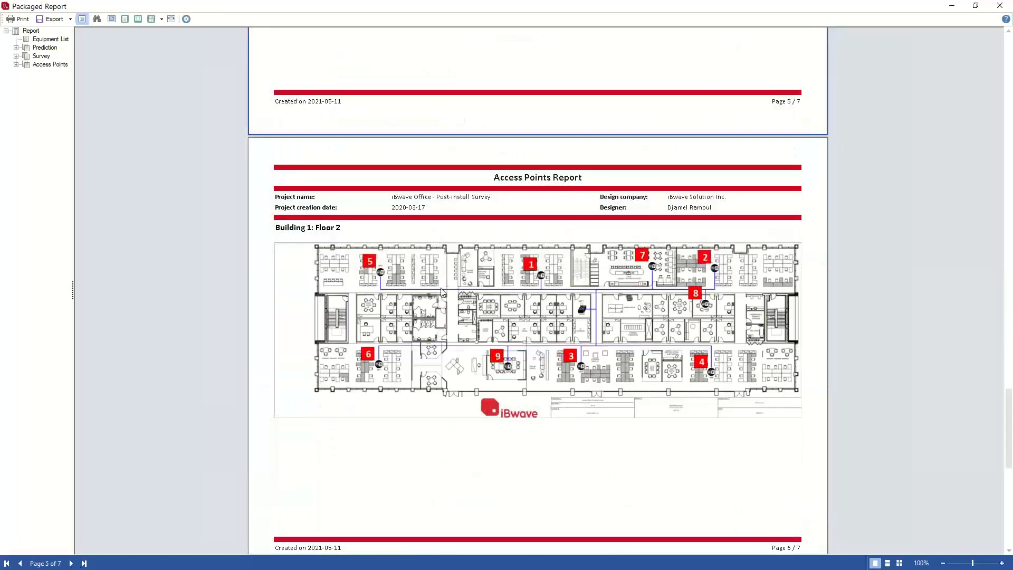
pyautogui.scroll(-10, 694, 338)
pyautogui.scroll(15, 353, 134)
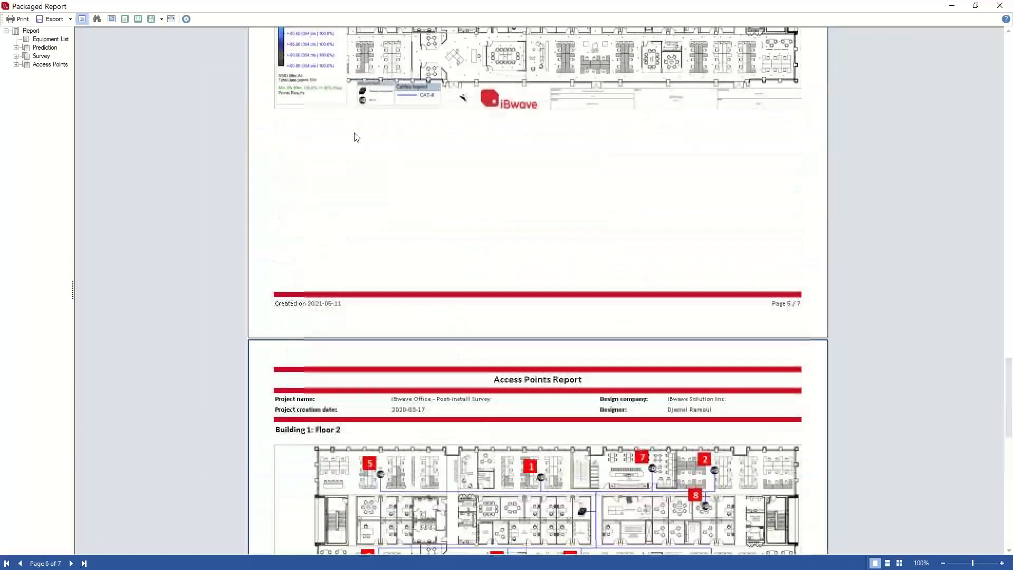
# Step: Enable Survey Data Interpolation in the Survey Data report options and regenerate the packaged report
pyautogui.click(185, 19)
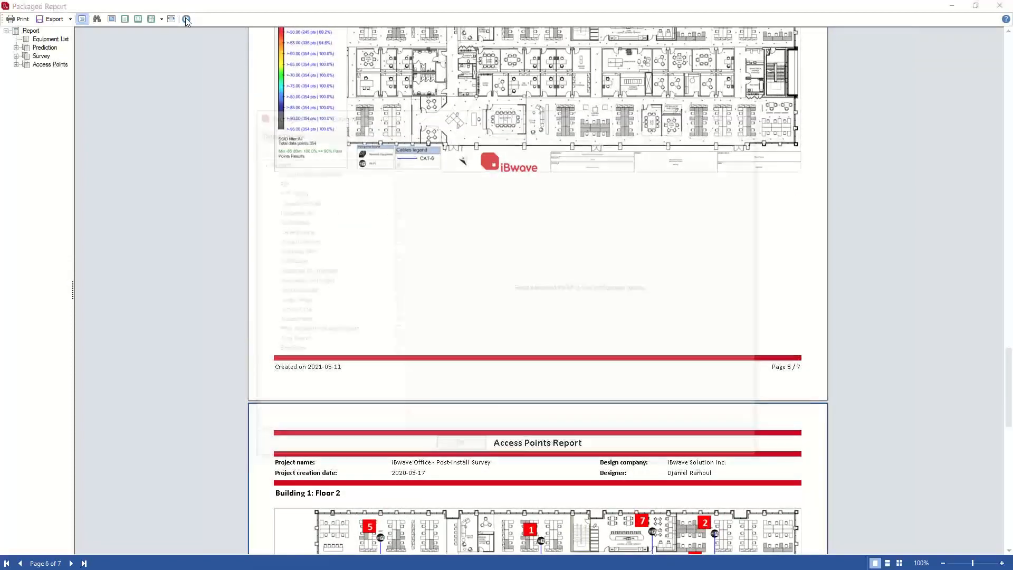
pyautogui.click(296, 312)
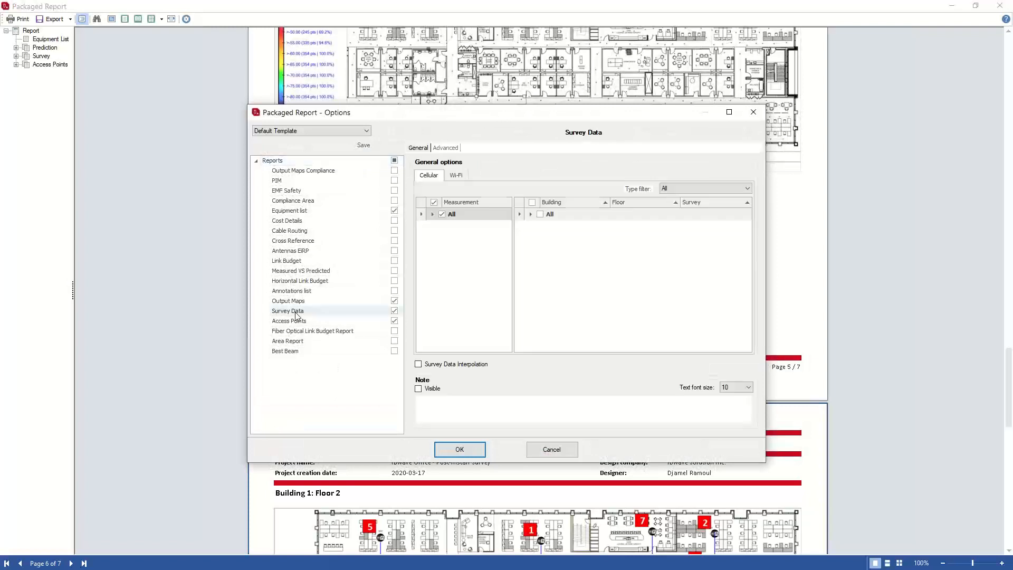
pyautogui.click(419, 364)
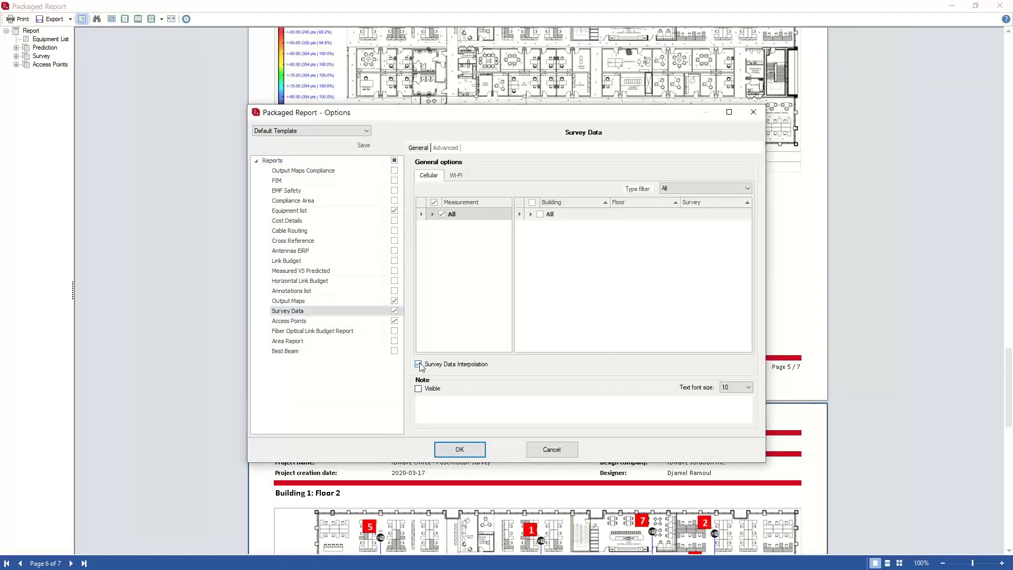
pyautogui.click(461, 447)
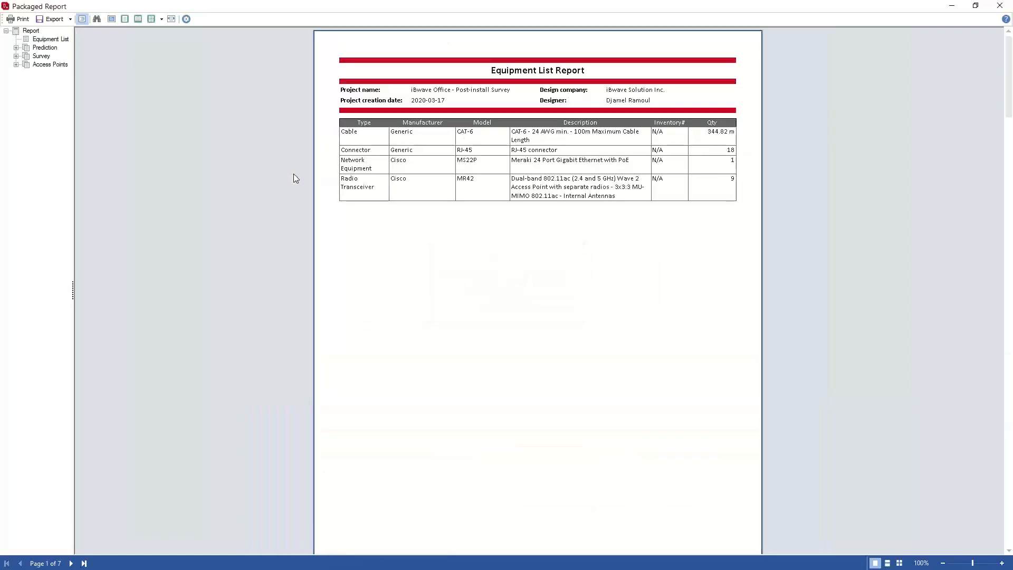
# Step: Examine the 2.4 GHz and 5 GHz Wi-Fi RSSI survey pages for Floor 2 in the regenerated report
pyautogui.scroll(-15, 626, 249)
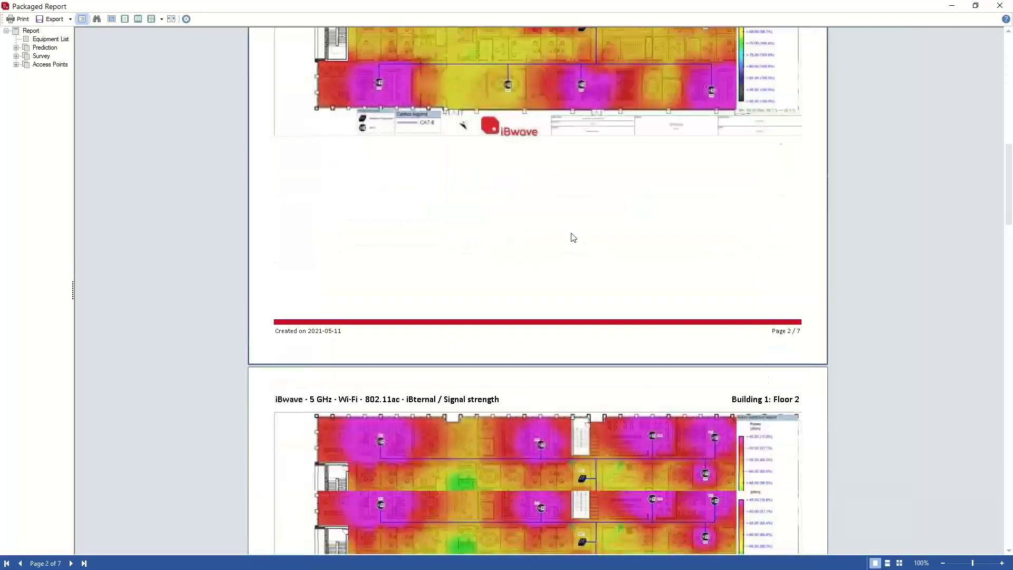
pyautogui.scroll(-3, 572, 233)
pyautogui.scroll(1, 466, 269)
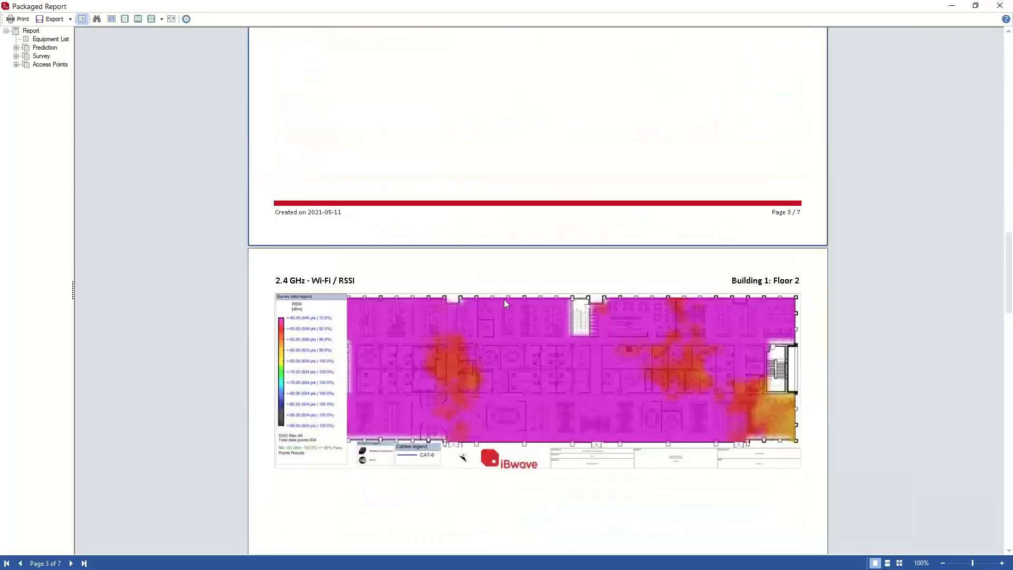
pyautogui.scroll(-3, 504, 299)
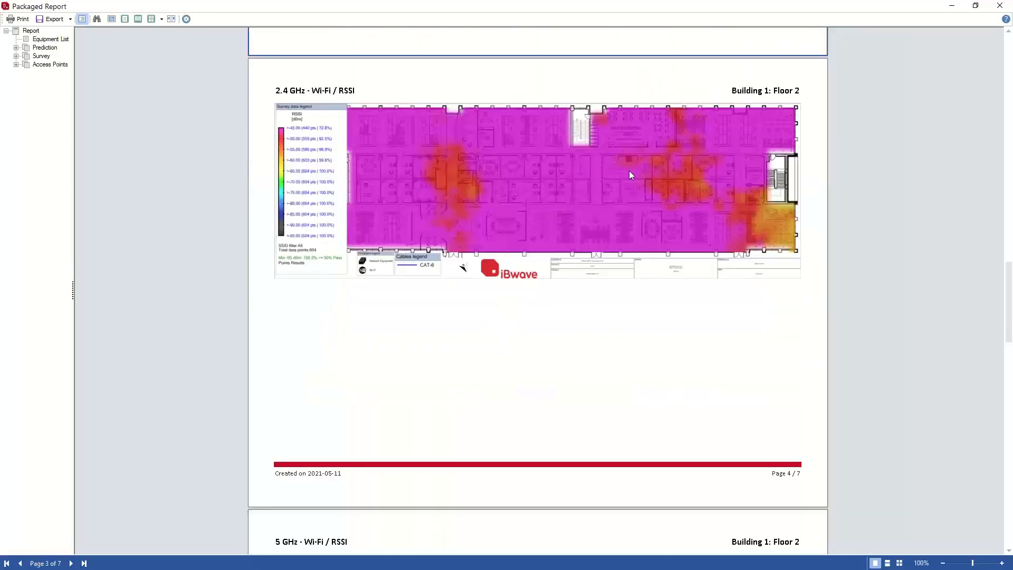
pyautogui.scroll(-5, 633, 176)
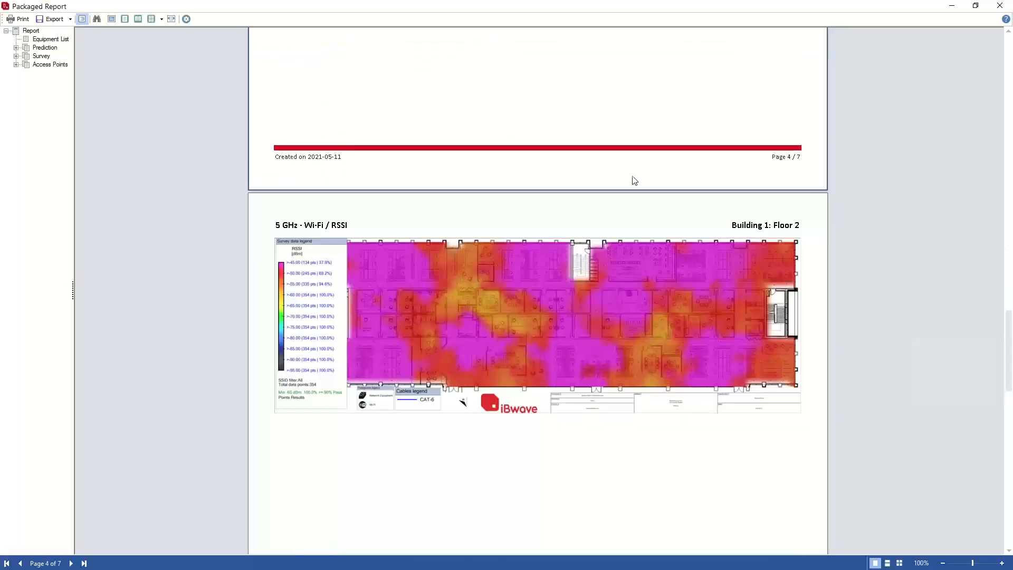
# Step: Set the Wi-Fi SSIDs filter to My own SSIDs in the Survey Data report options and regenerate the packaged report
pyautogui.click(188, 18)
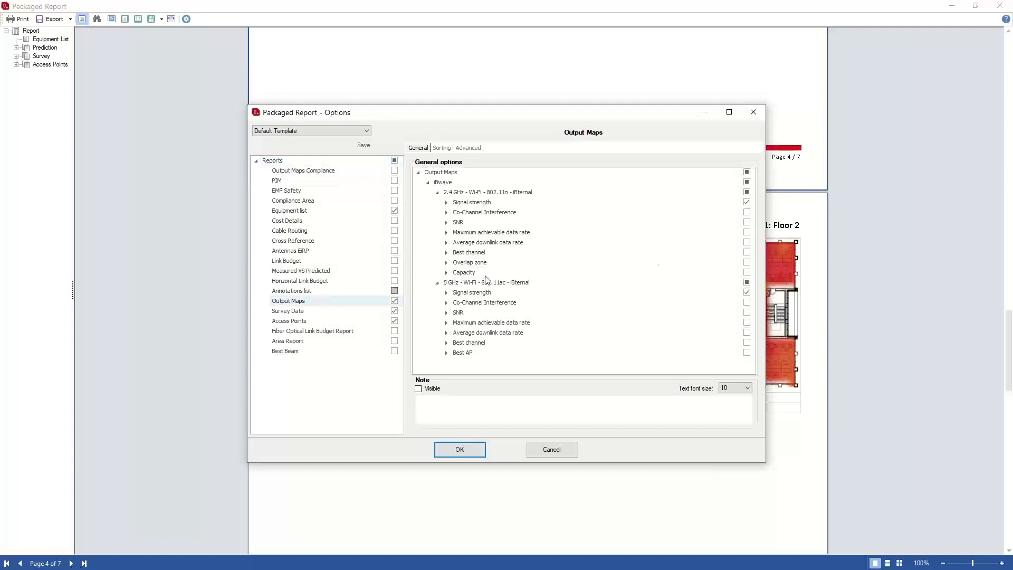
pyautogui.click(313, 311)
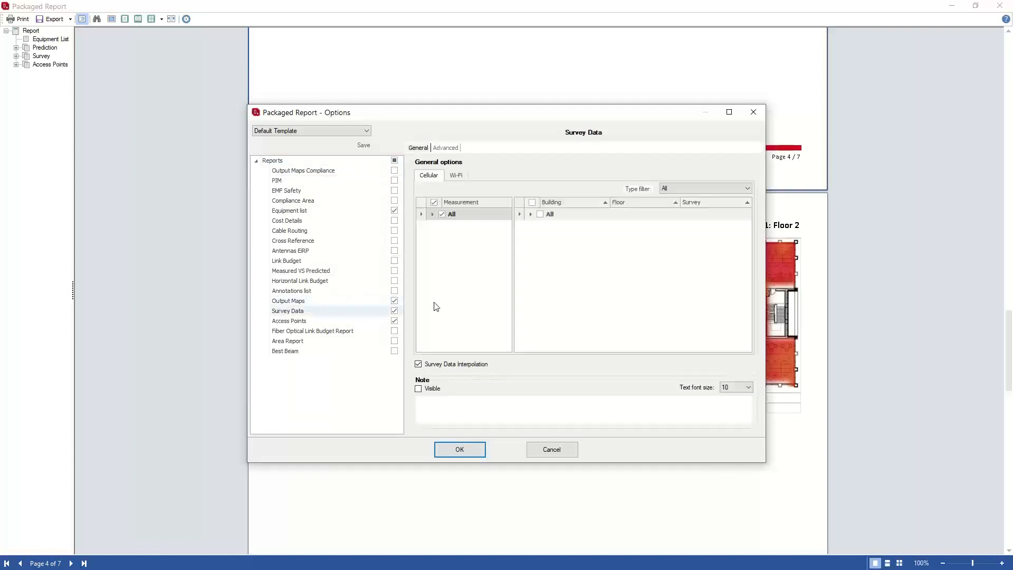
pyautogui.click(713, 188)
pyautogui.click(713, 189)
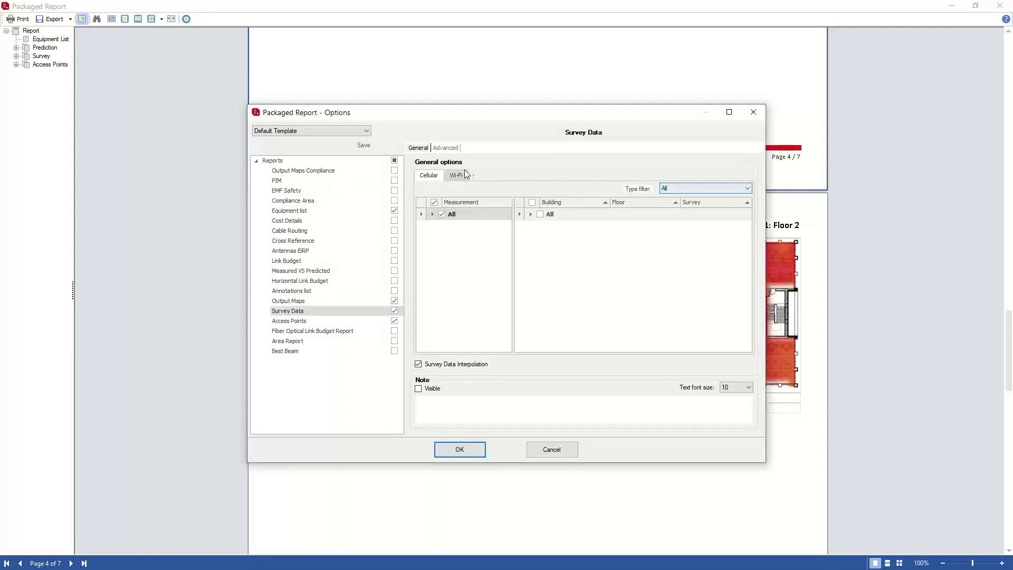
pyautogui.click(456, 175)
pyautogui.click(737, 188)
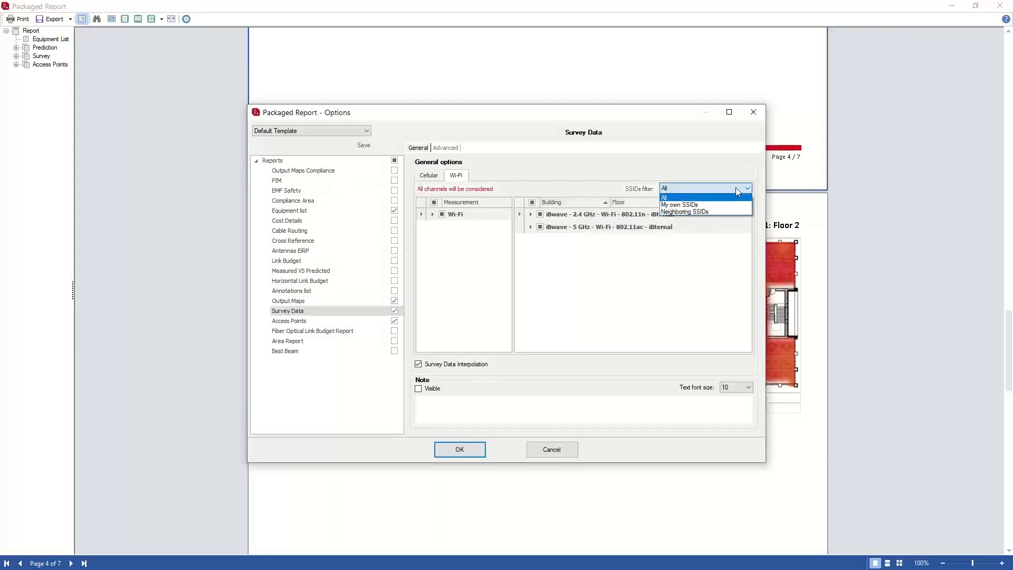
pyautogui.click(683, 199)
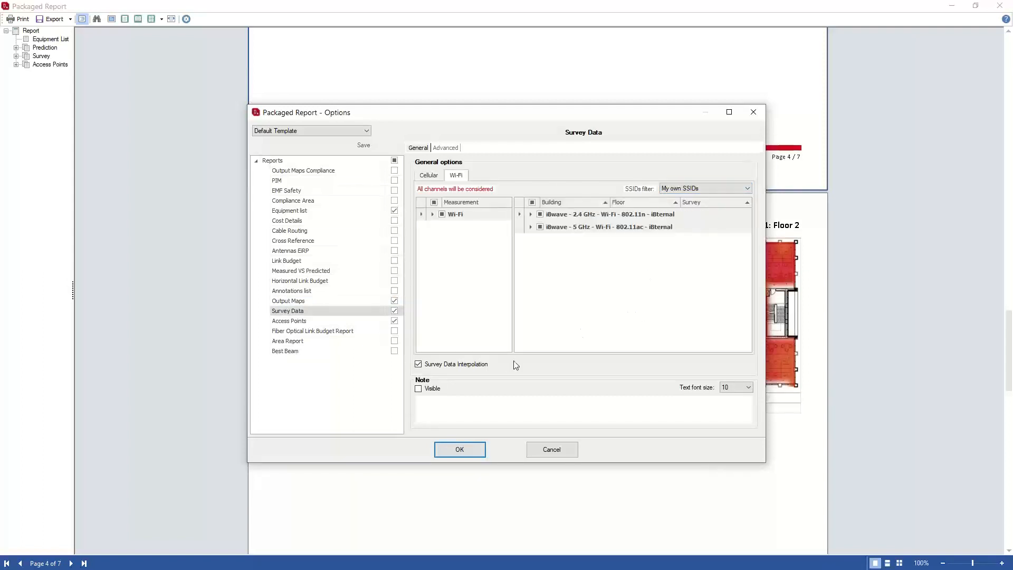
pyautogui.click(459, 450)
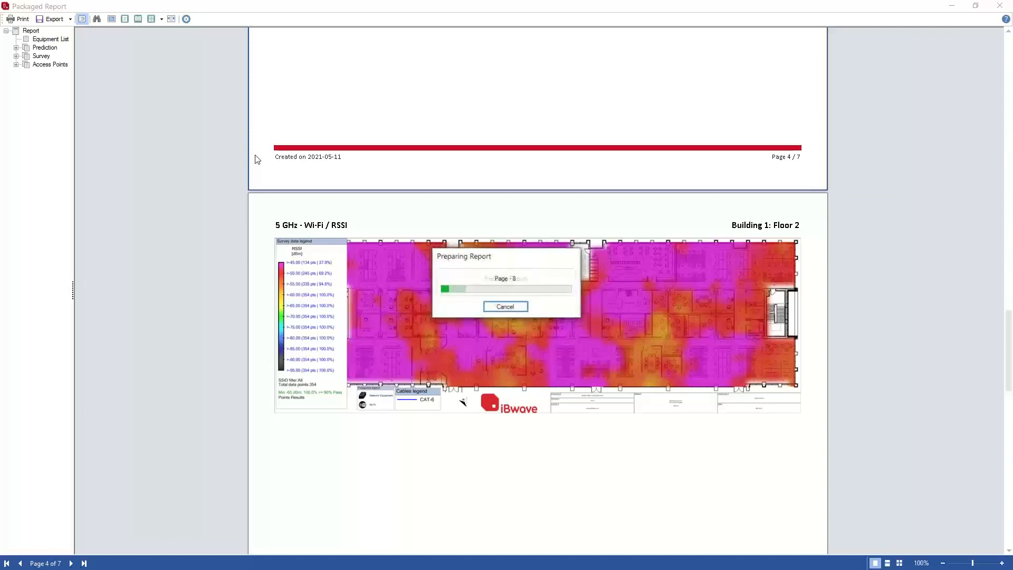
# Step: Examine the regenerated report's 5 GHz signal strength map, 2.4 GHz and 5 GHz Wi-Fi RSSI pages and Access Points Report for Floor 2
pyautogui.scroll(-15, 536, 283)
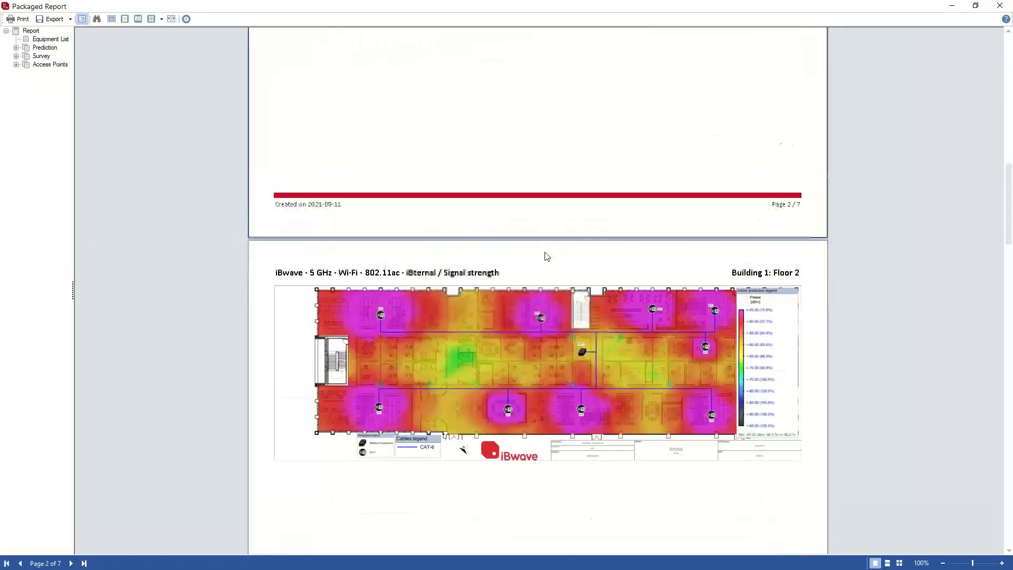
pyautogui.scroll(-10, 547, 272)
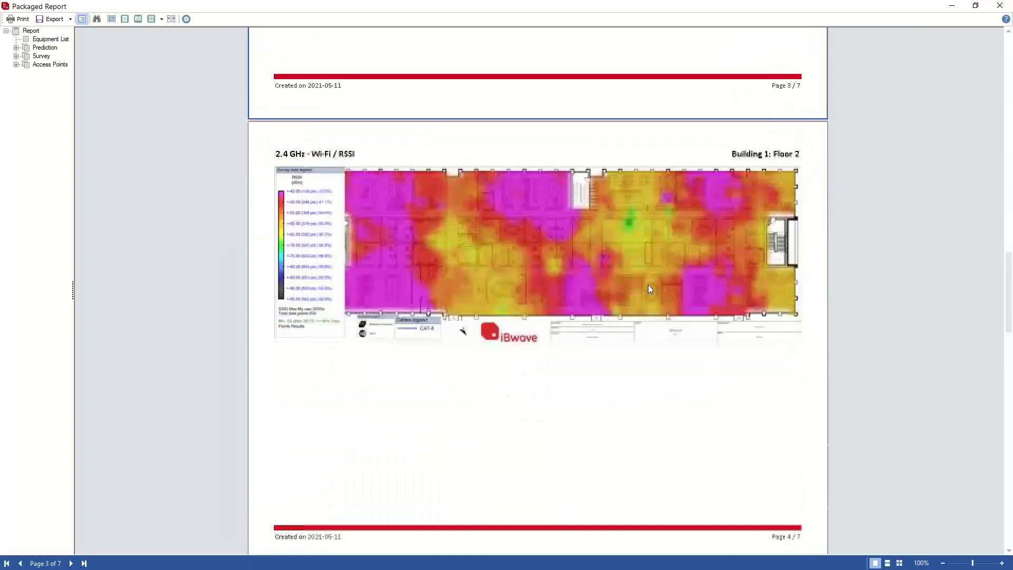
pyautogui.scroll(-5, 612, 264)
pyautogui.scroll(-4, 618, 282)
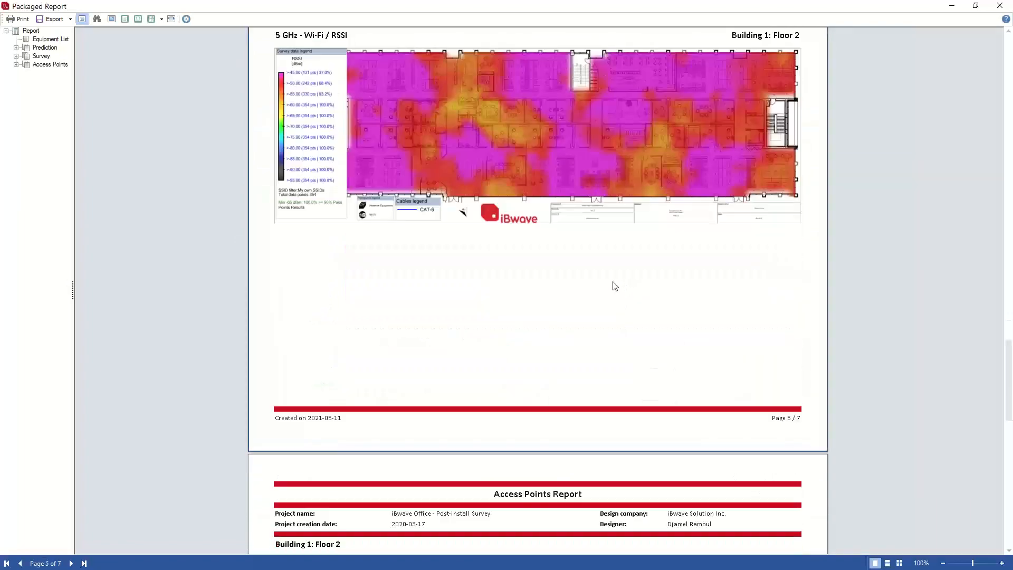
pyautogui.scroll(-3, 547, 233)
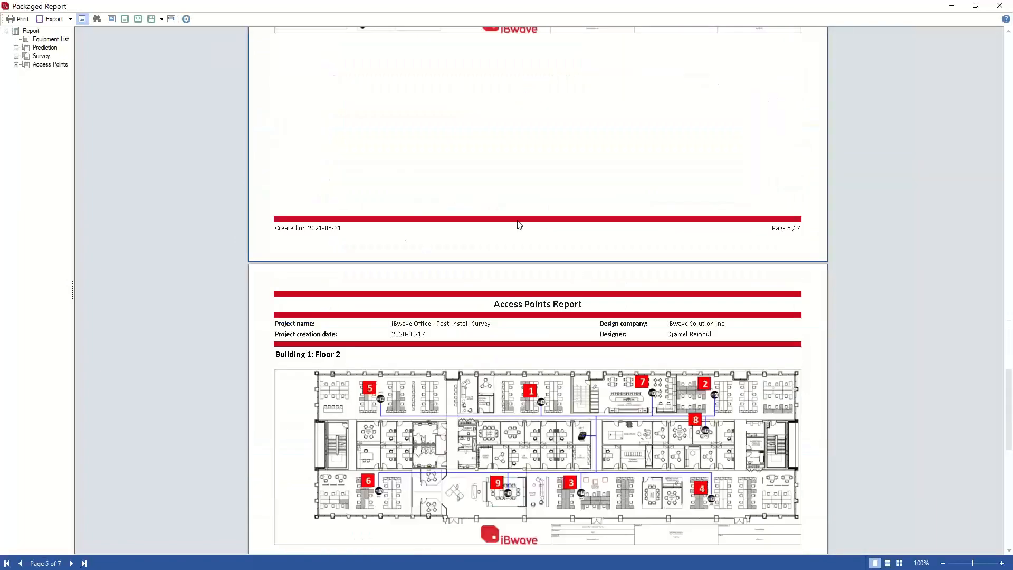
# Step: Open the list of available export formats for the packaged report
pyautogui.click(53, 19)
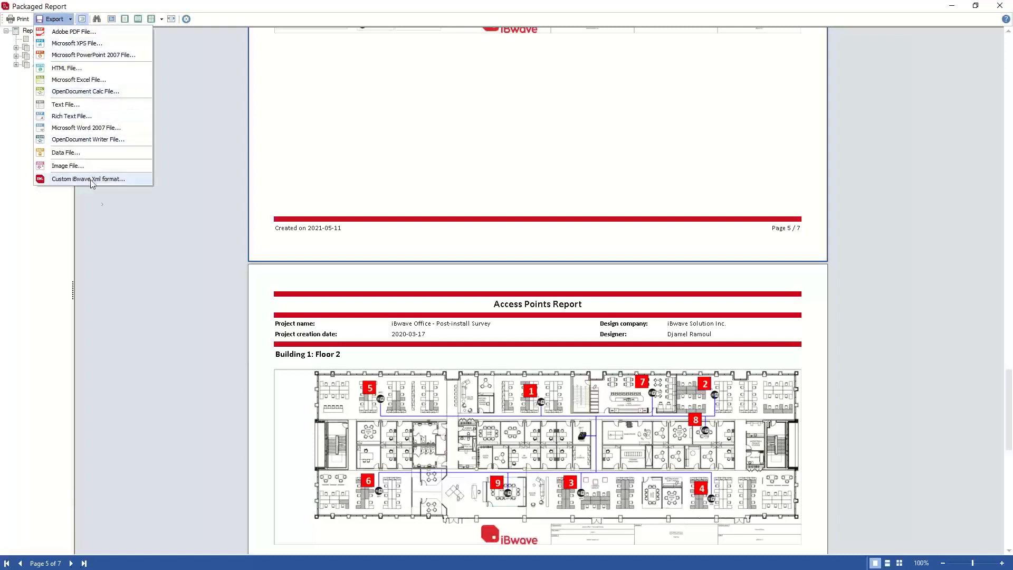